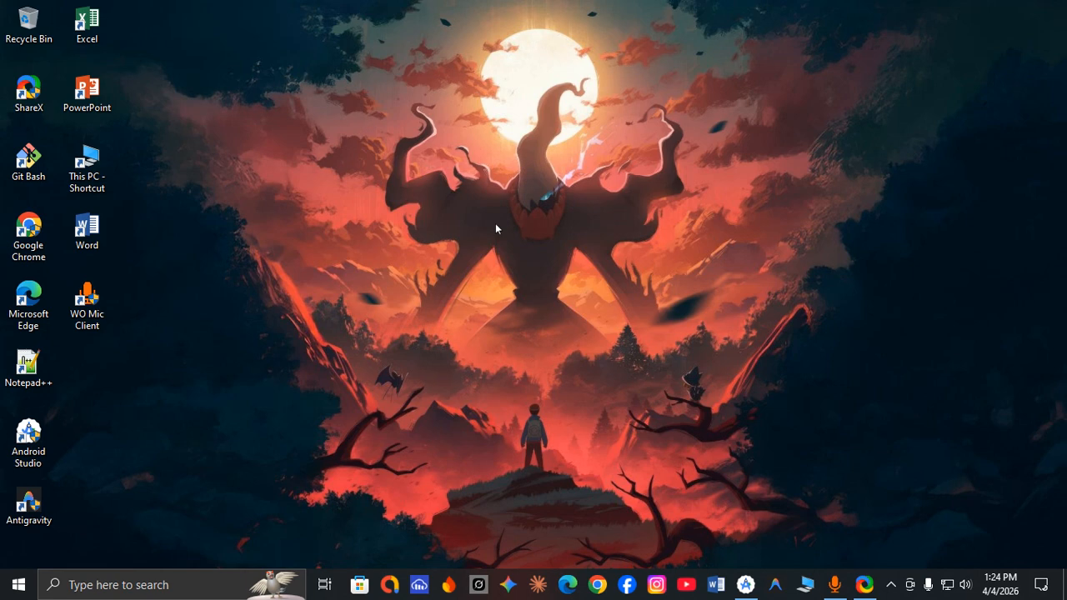
Open Microsoft Edge and search the web for "chrome download for pc".
{"action": "left_click", "coordinate": [568, 583]}
{"action": "left_click", "coordinate": [307, 43]}
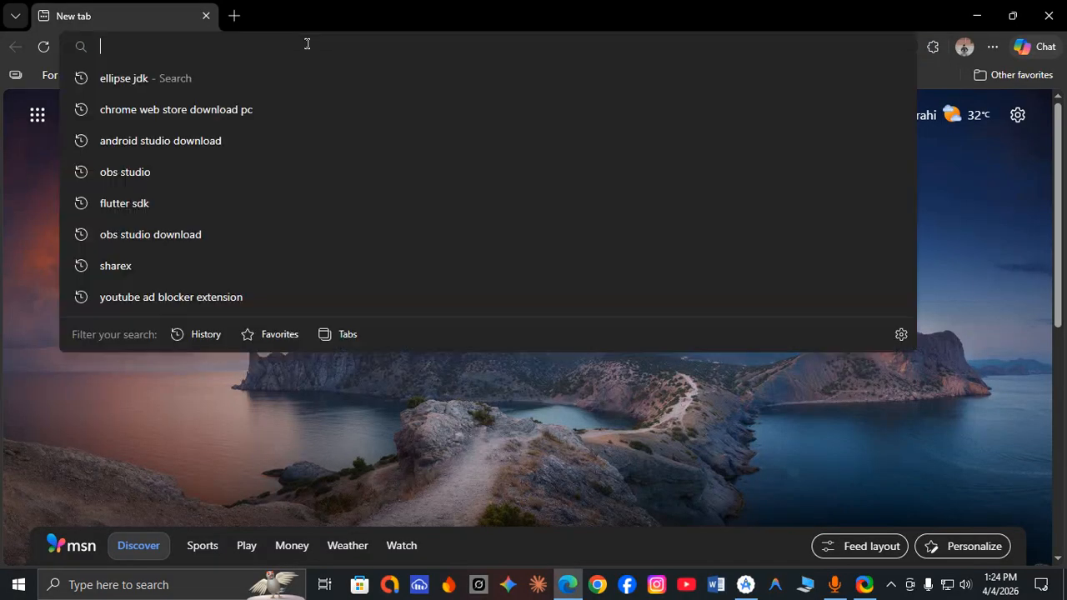
{"action": "type", "text": "chrome web store"}
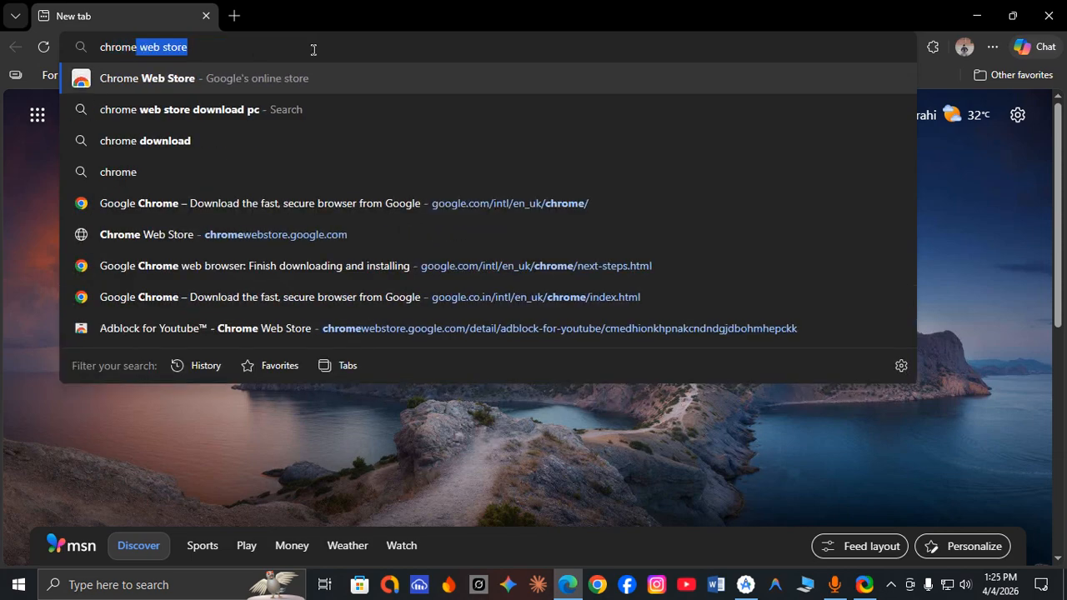
{"action": "left_click", "coordinate": [226, 49]}
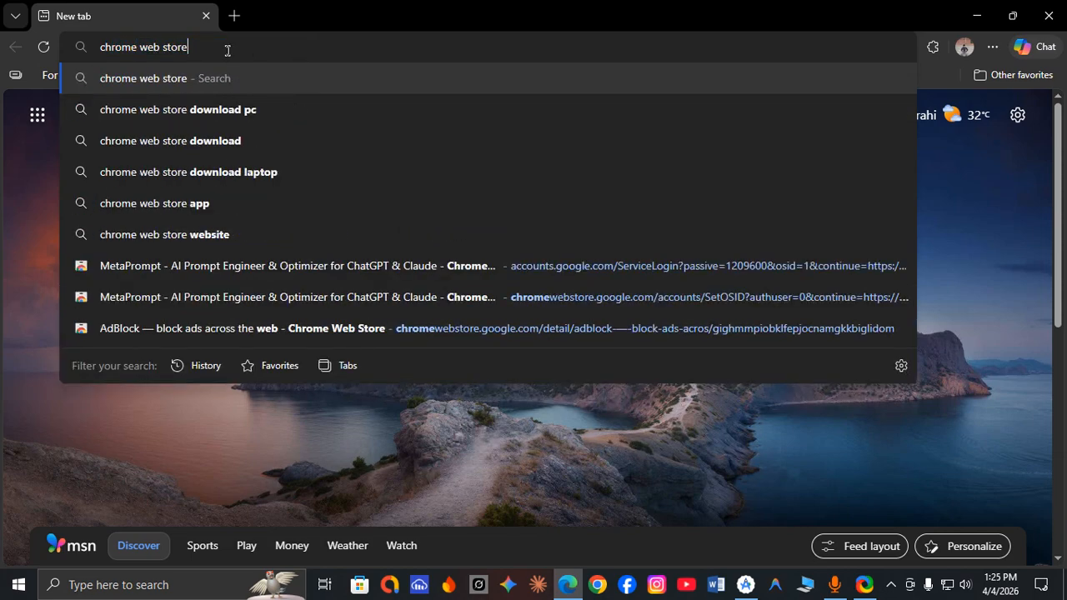
{"action": "key", "text": "BackSpace"}
{"action": "key", "text": "BackSpace"}
{"action": "key", "text": "BackSpace"}
{"action": "key", "text": "BackSpace"}
{"action": "key", "text": "BackSpace"}
{"action": "key", "text": "BackSpace"}
{"action": "key", "text": "BackSpace"}
{"action": "key", "text": "BackSpace"}
{"action": "key", "text": "BackSpace"}
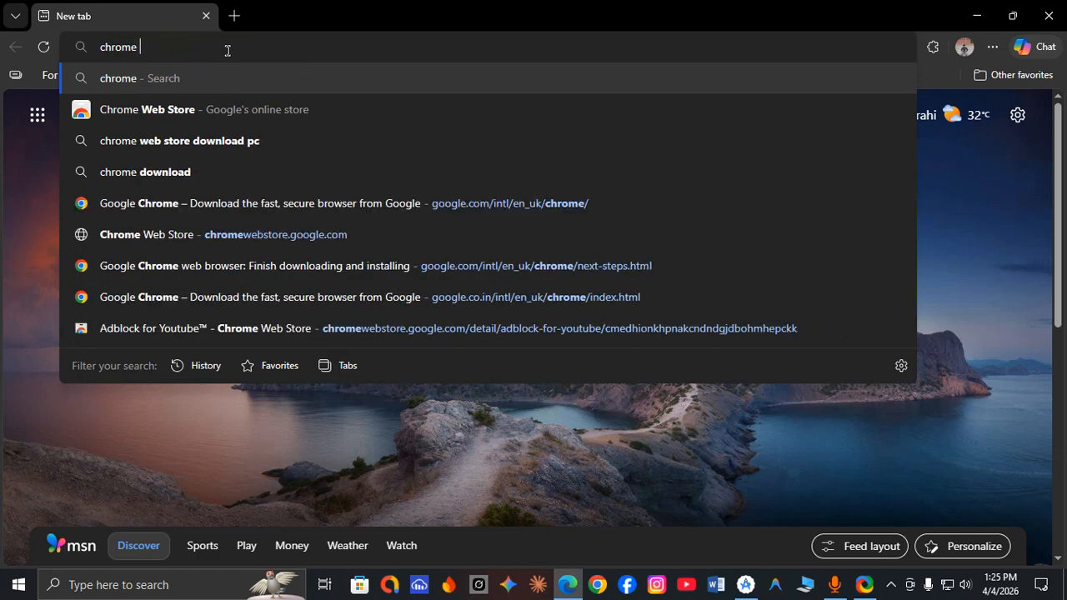
{"action": "type", "text": "do"}
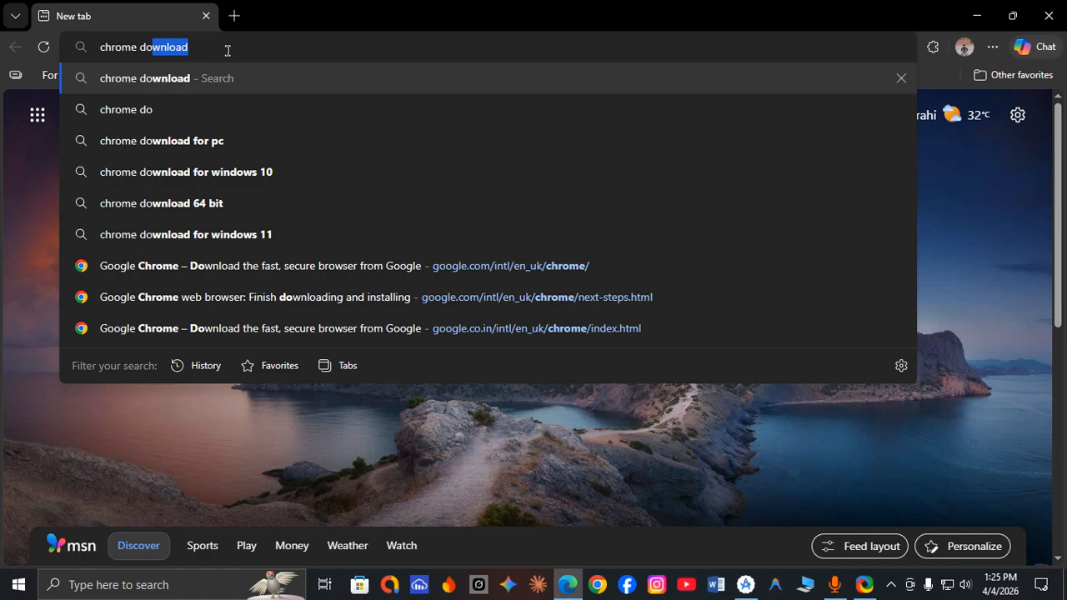
{"action": "left_click", "coordinate": [195, 140]}
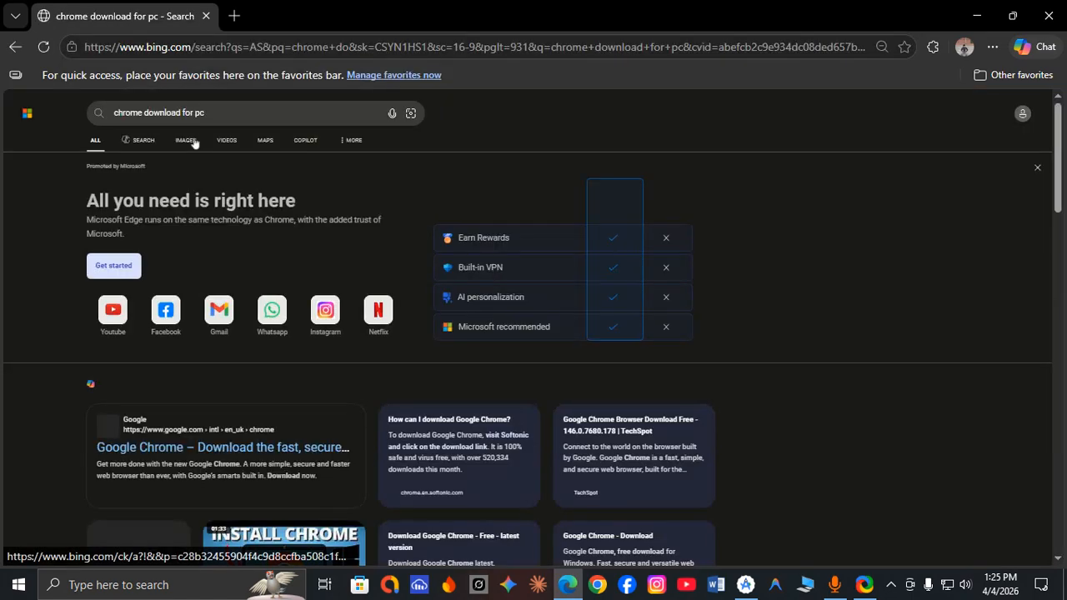
Start downloading ChromeSetup.exe from Google's official Chrome page, then cancel the download.
{"action": "scroll", "coordinate": [153, 334], "scroll_direction": "down", "scroll_amount": 2}
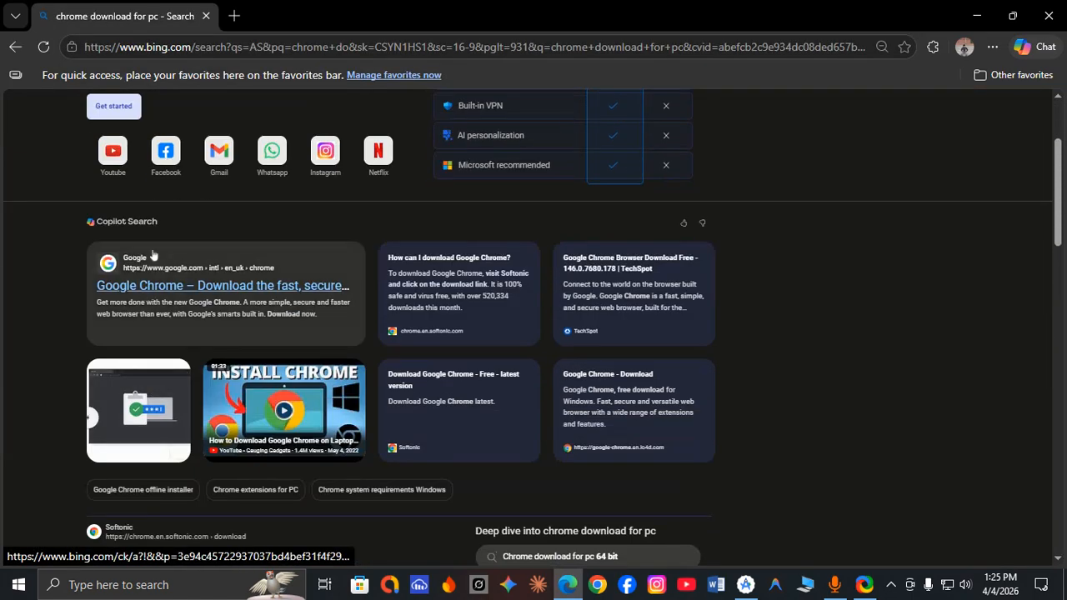
{"action": "left_click", "coordinate": [146, 285]}
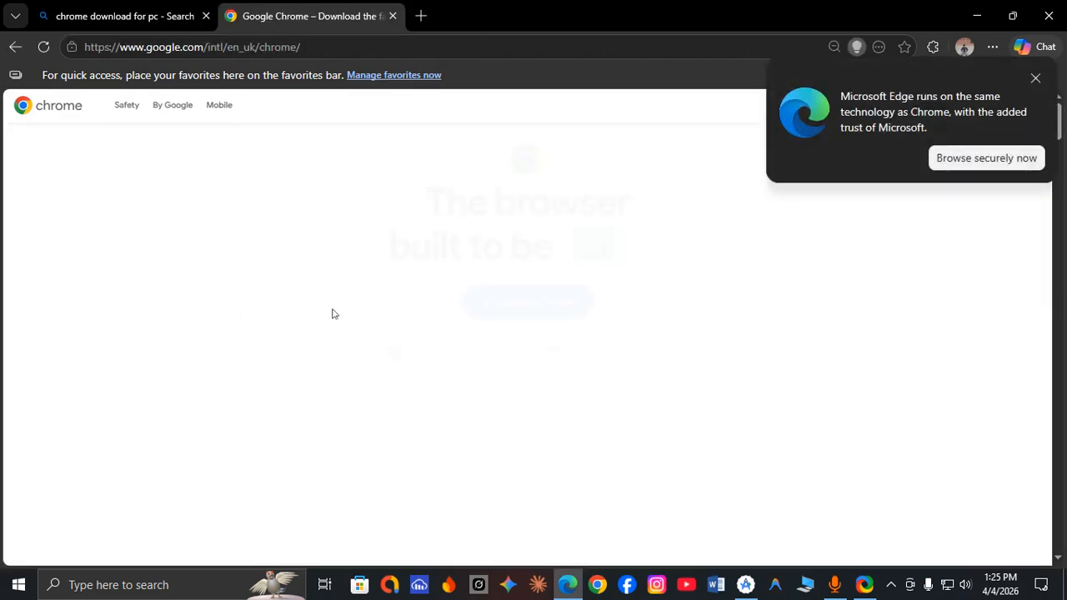
{"action": "left_click", "coordinate": [1035, 77]}
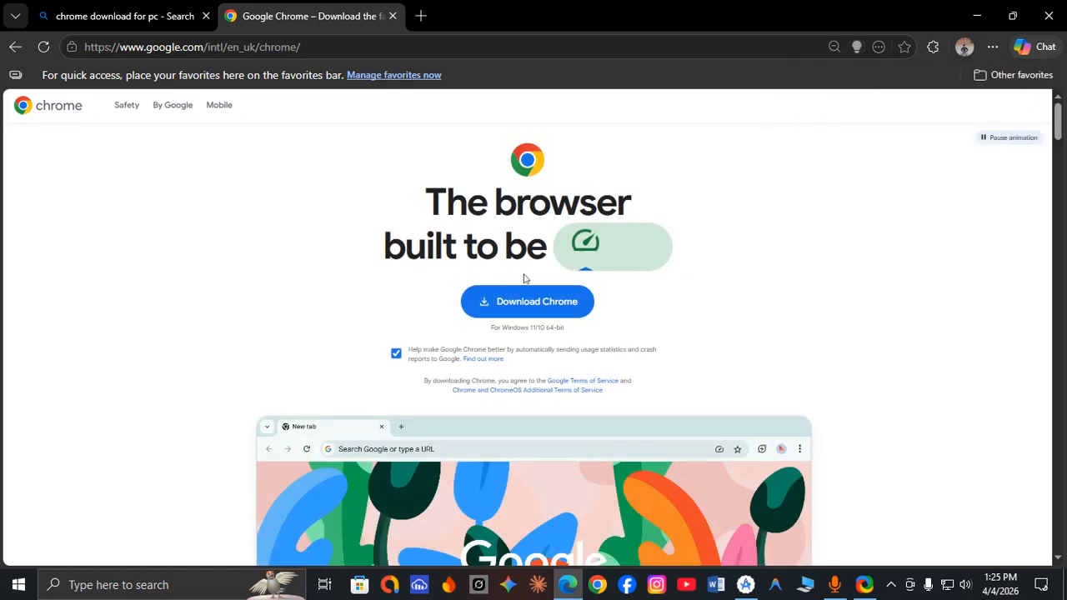
{"action": "left_click", "coordinate": [516, 302]}
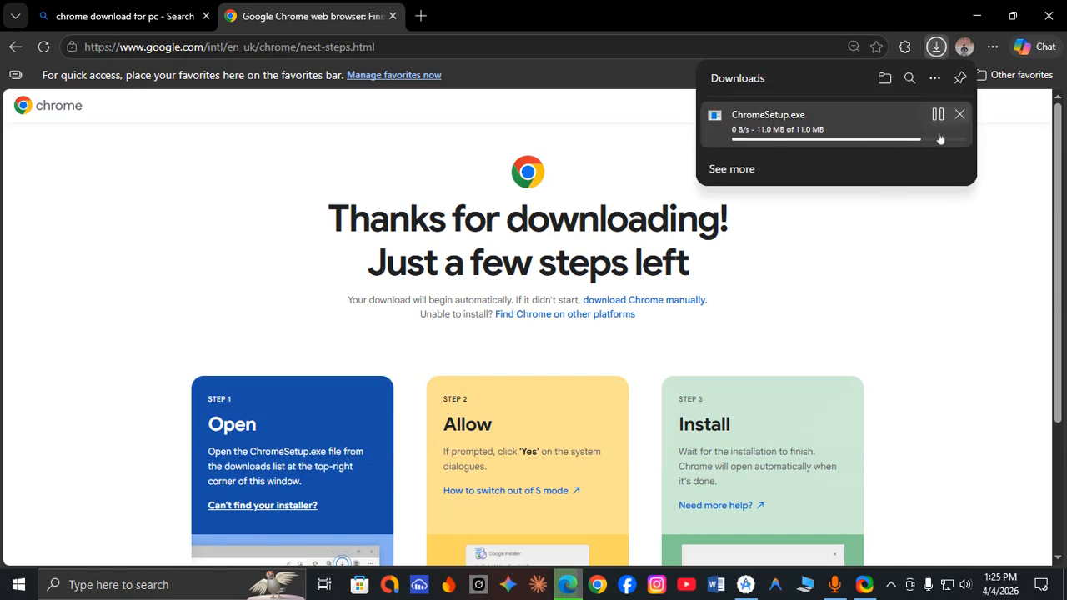
{"action": "left_click", "coordinate": [960, 115]}
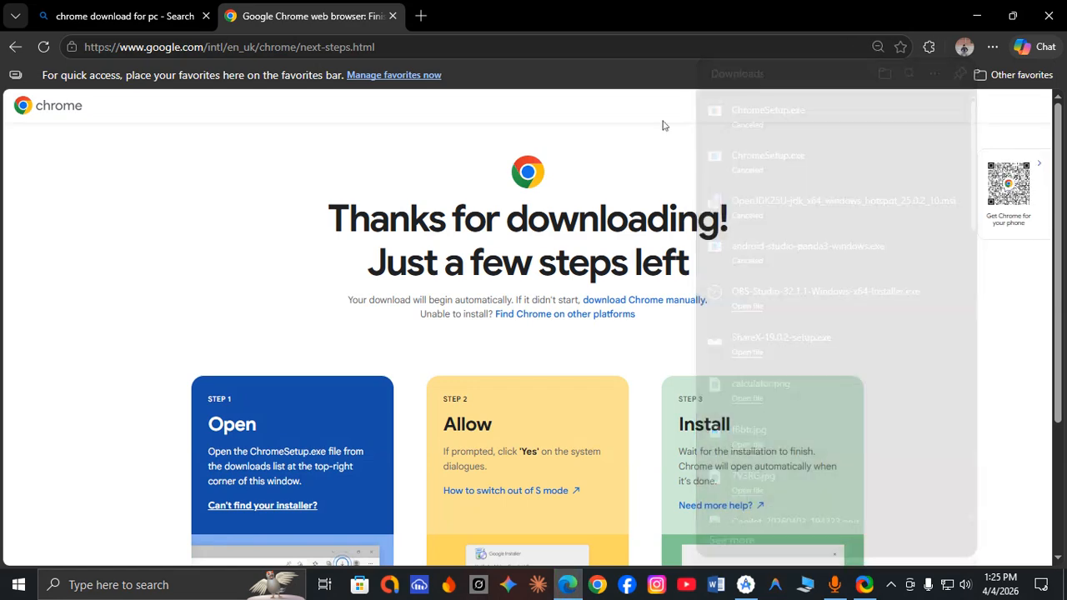
Look up the ChromeSetup installer and its run options in the Files folder on drive E, then clear the open windows away.
{"action": "left_click", "coordinate": [805, 584]}
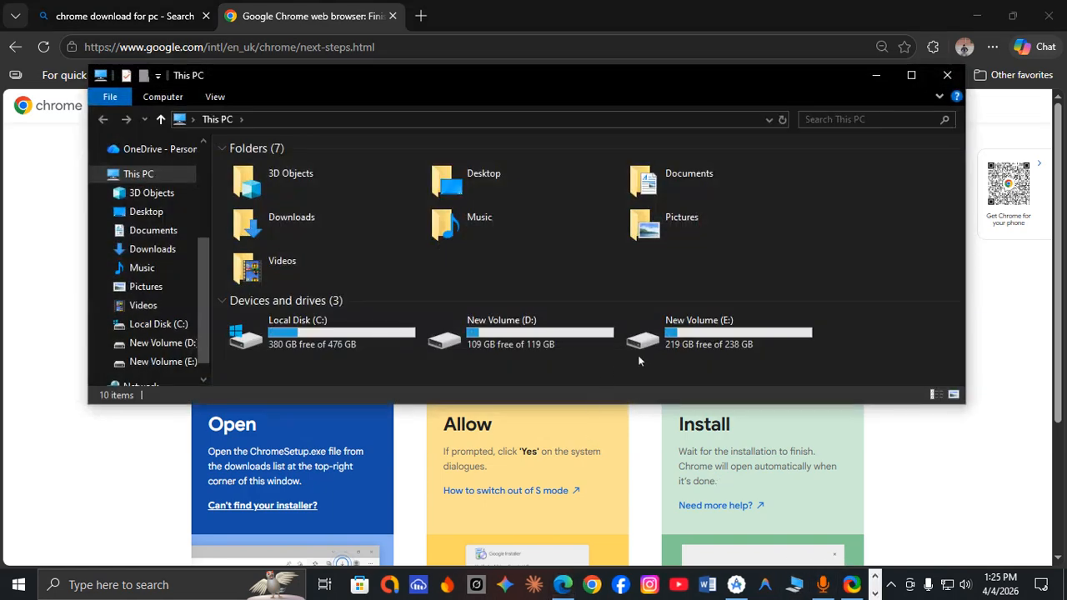
{"action": "left_click", "coordinate": [162, 361]}
{"action": "double_click", "coordinate": [272, 251]}
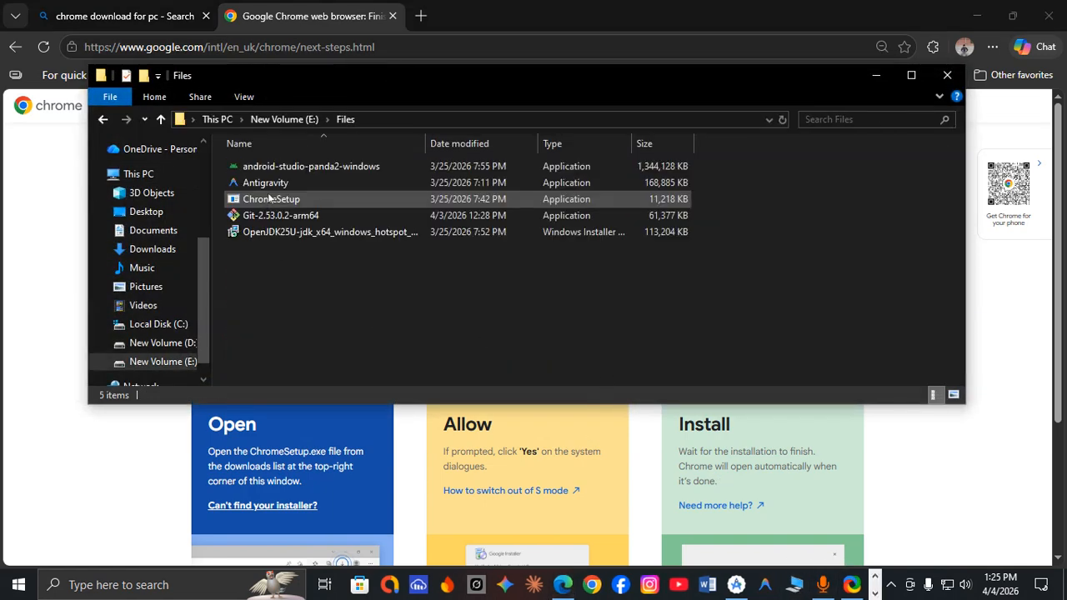
{"action": "left_click", "coordinate": [269, 200]}
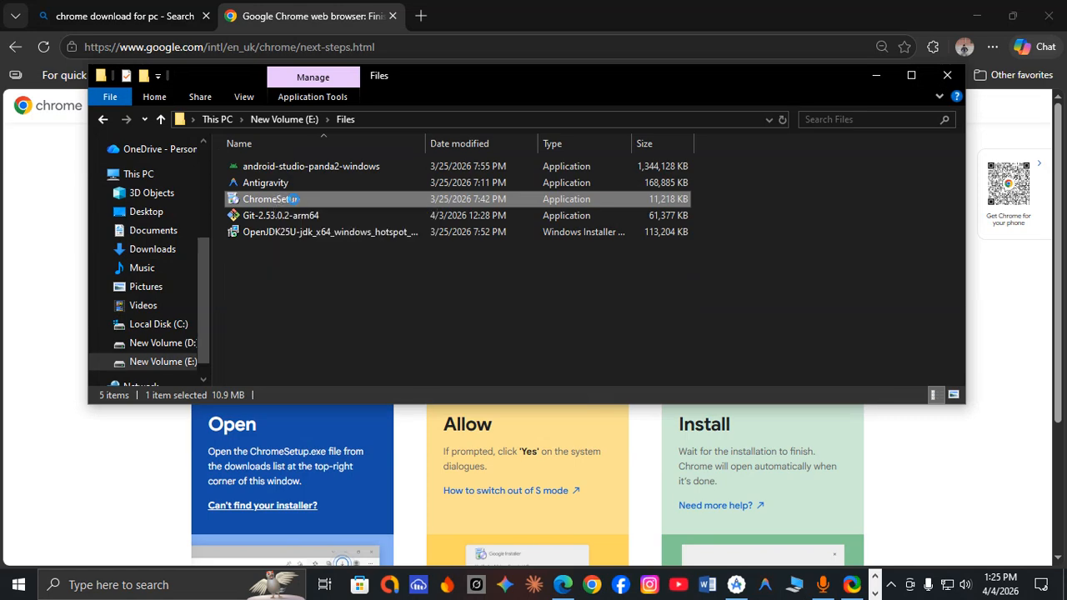
{"action": "right_click", "coordinate": [293, 200]}
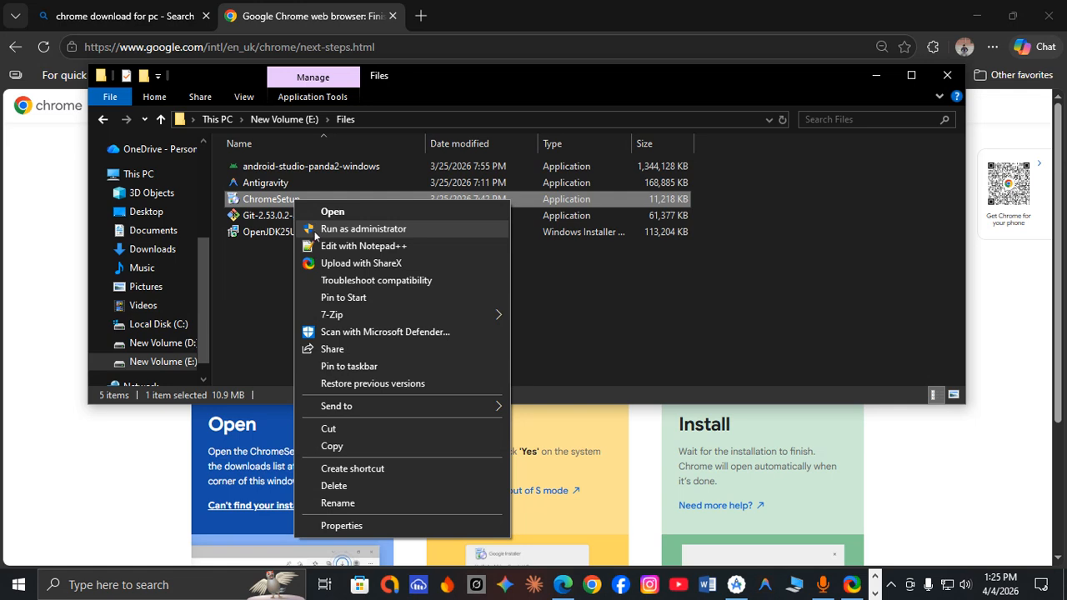
{"action": "left_click", "coordinate": [945, 74]}
{"action": "left_click", "coordinate": [945, 75]}
{"action": "left_click", "coordinate": [975, 15]}
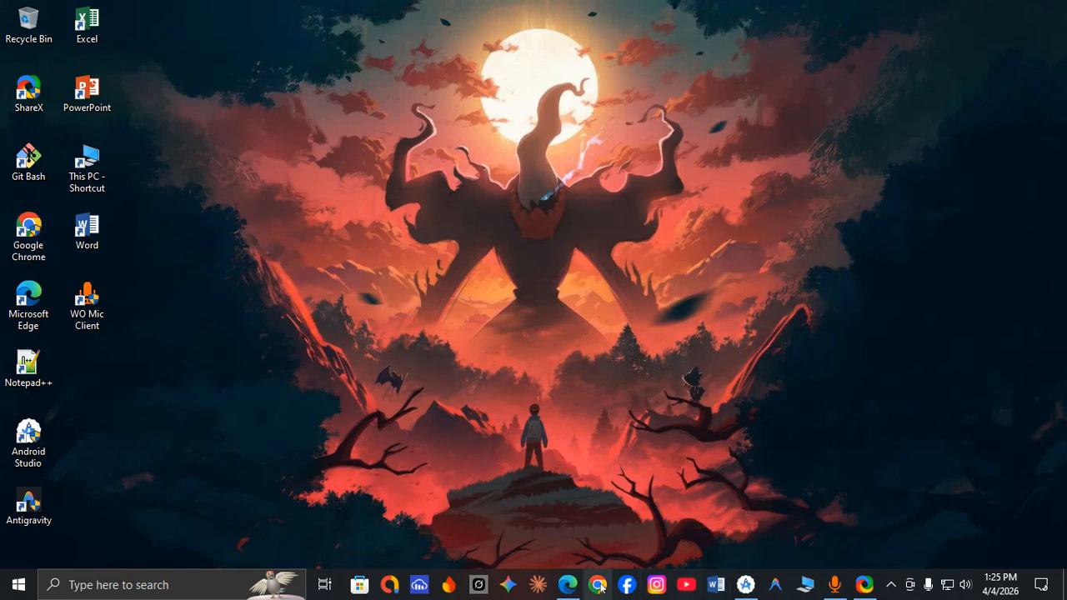
{"action": "key", "text": "super+e"}
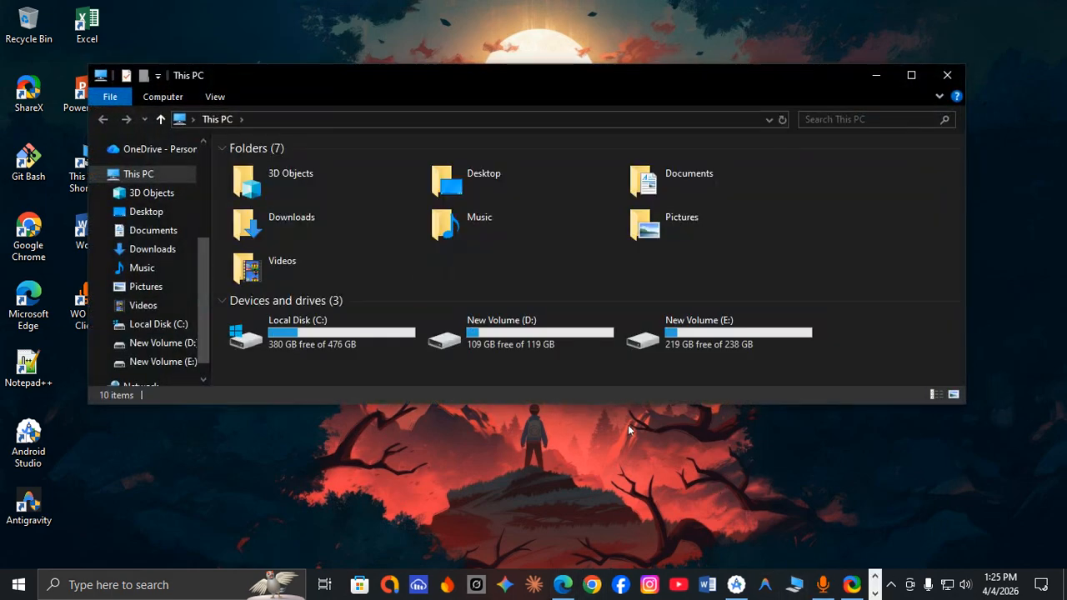
{"action": "double_click", "coordinate": [676, 343]}
{"action": "left_click", "coordinate": [953, 76]}
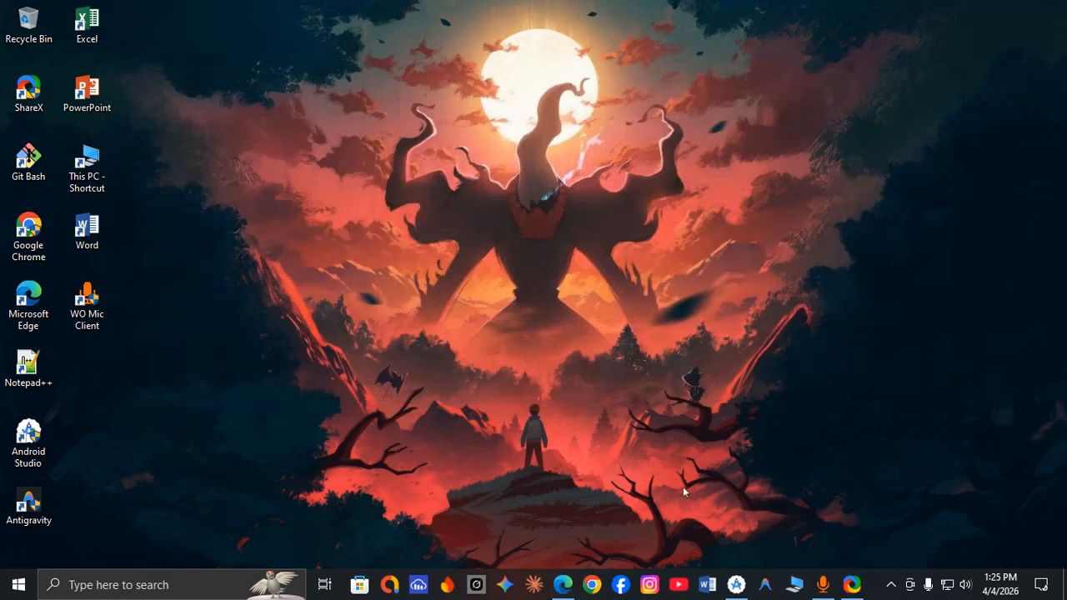
Switch back to Microsoft Edge and close the Chrome download page and its search results, leaving a blank new tab.
{"action": "left_click", "coordinate": [570, 591]}
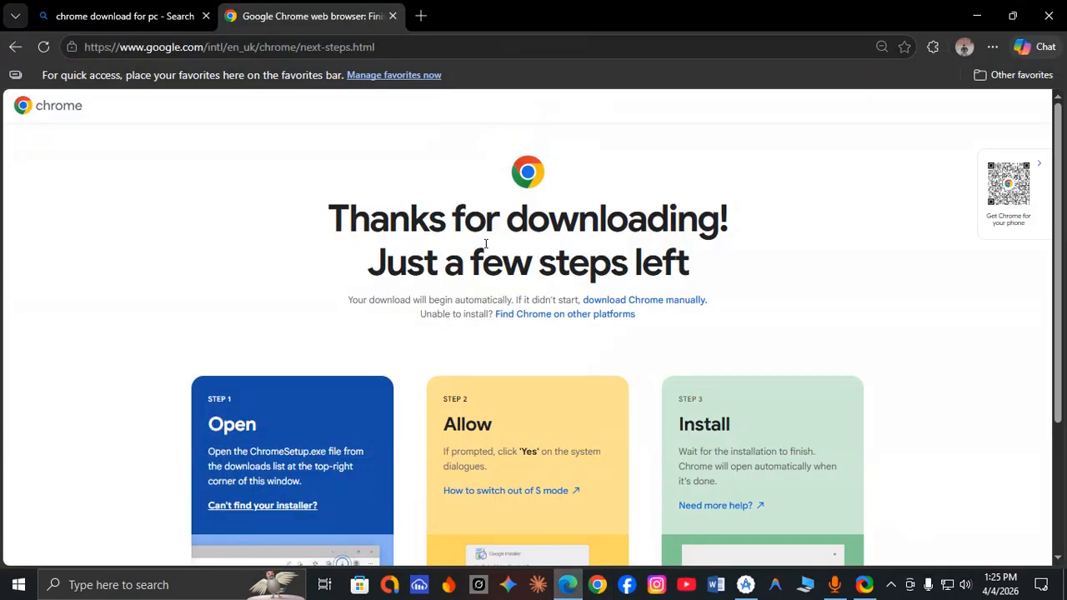
{"action": "left_click", "coordinate": [414, 16]}
{"action": "left_click", "coordinate": [392, 16]}
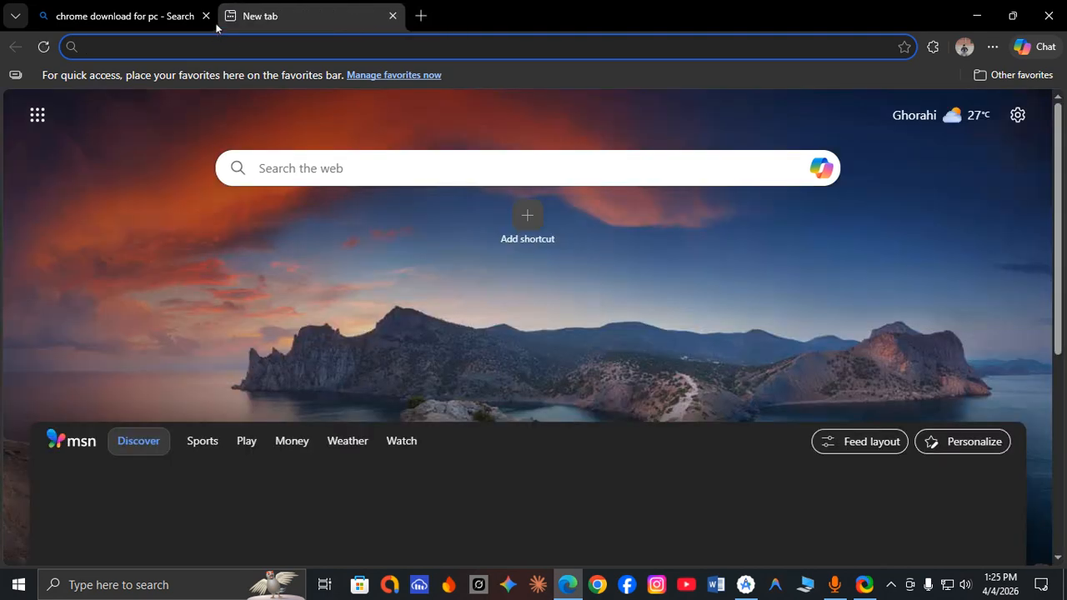
{"action": "left_click", "coordinate": [206, 15]}
Search the web for "android studio" and open the Android Developers download page.
{"action": "left_click", "coordinate": [212, 46]}
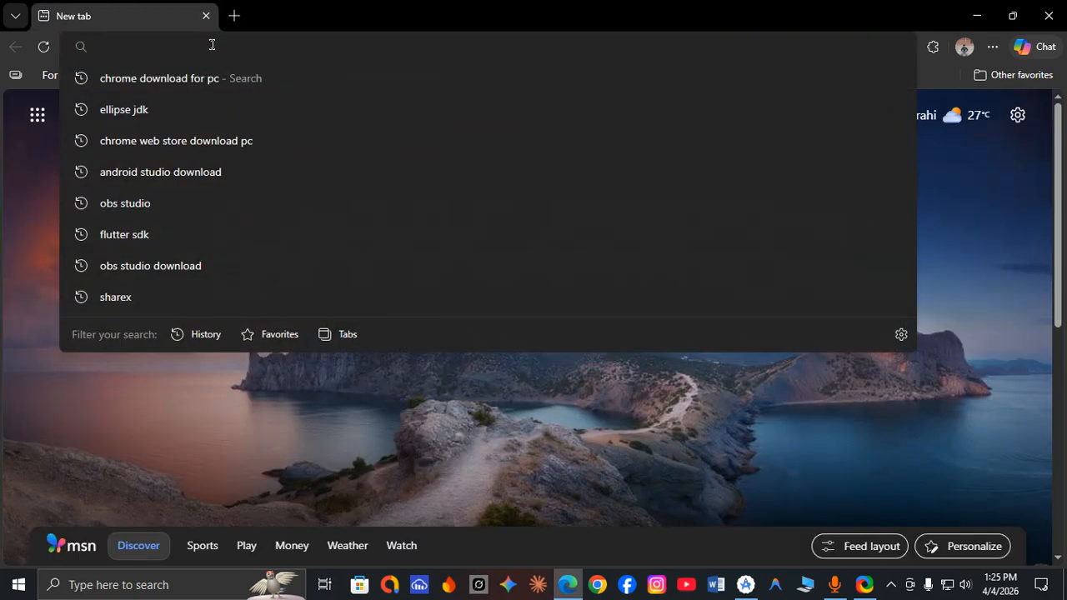
{"action": "type", "text": "andr"}
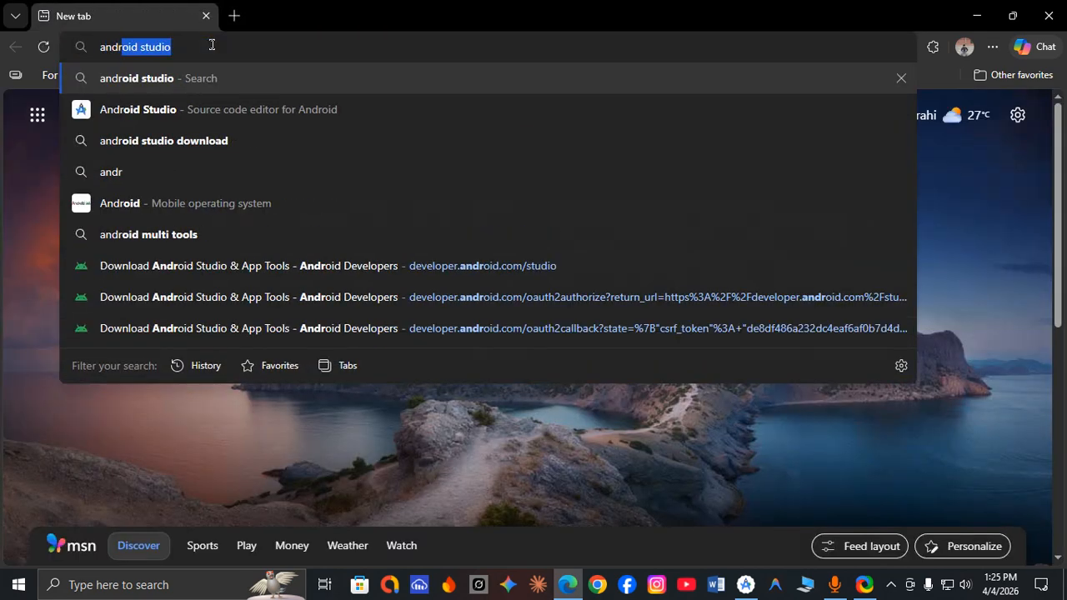
{"action": "key", "text": "Return"}
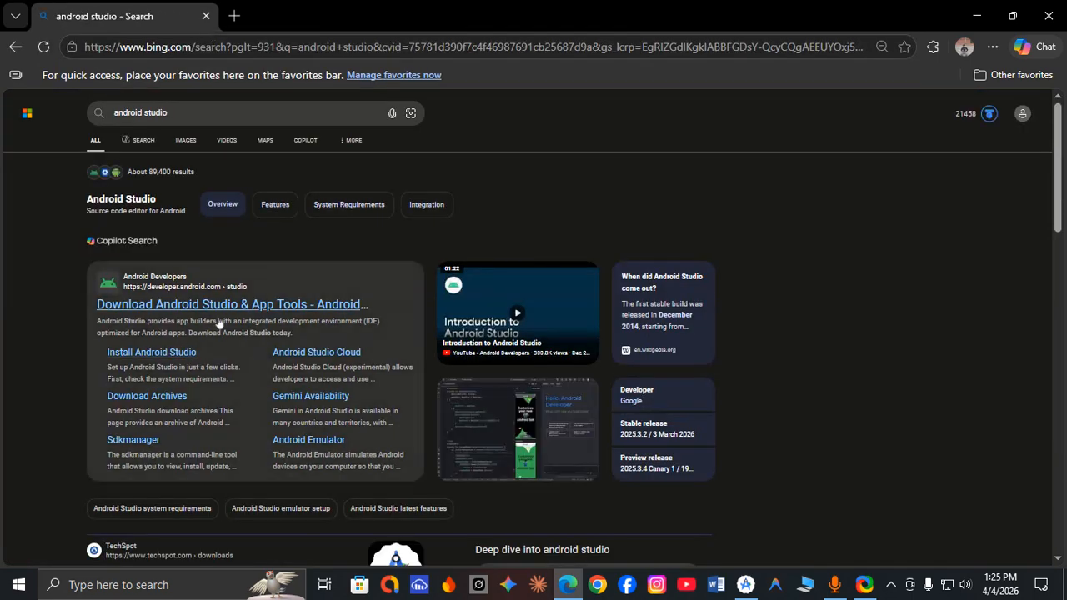
{"action": "left_click", "coordinate": [197, 311]}
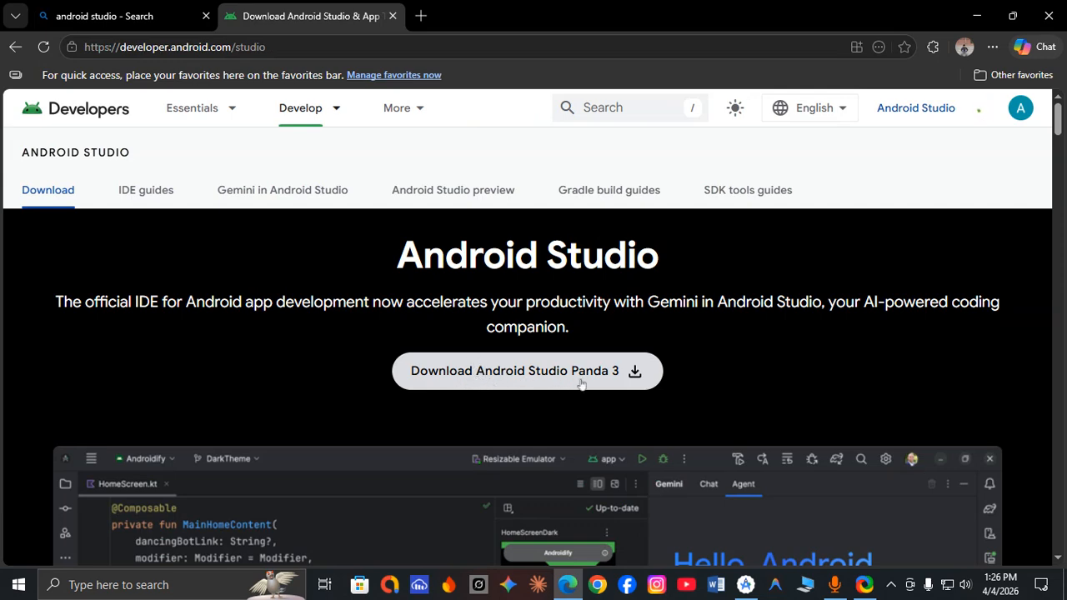
Check which Google account is signed in on the Android Developers site.
{"action": "left_click", "coordinate": [1021, 109]}
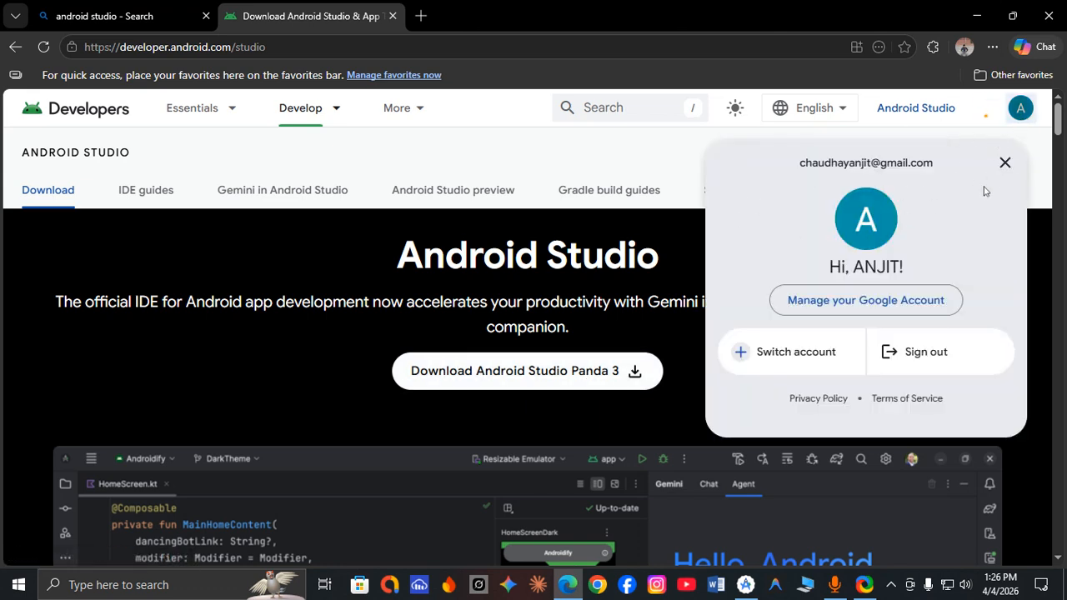
{"action": "left_click", "coordinate": [1004, 163]}
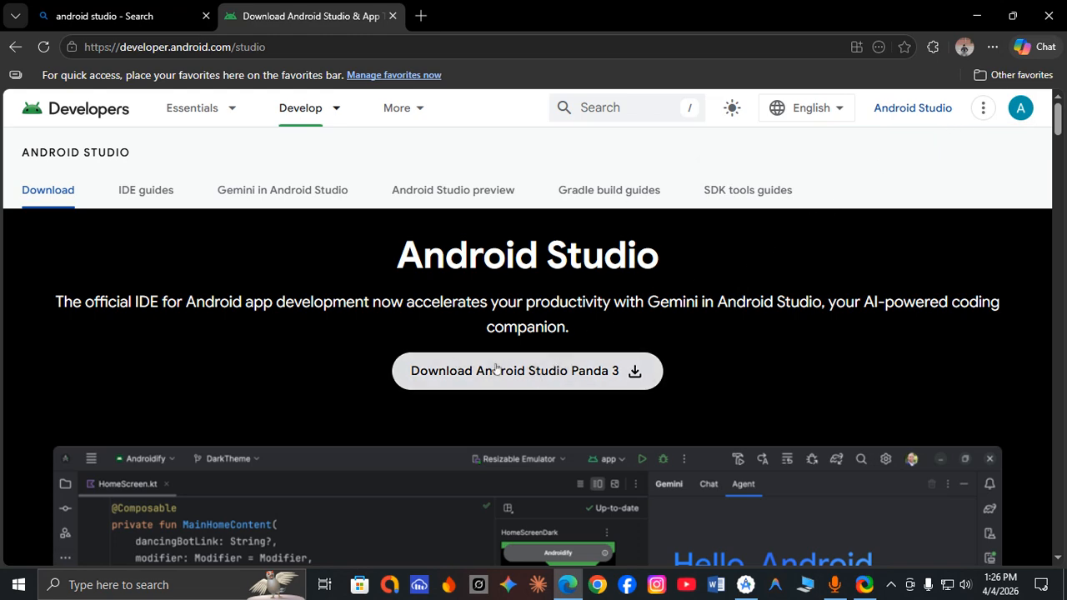
Accept the license terms and start downloading Android Studio Panda 3 2025.3.3 for Windows, then cancel the download.
{"action": "left_click", "coordinate": [475, 381]}
{"action": "scroll", "coordinate": [421, 387], "scroll_direction": "down", "scroll_amount": 20}
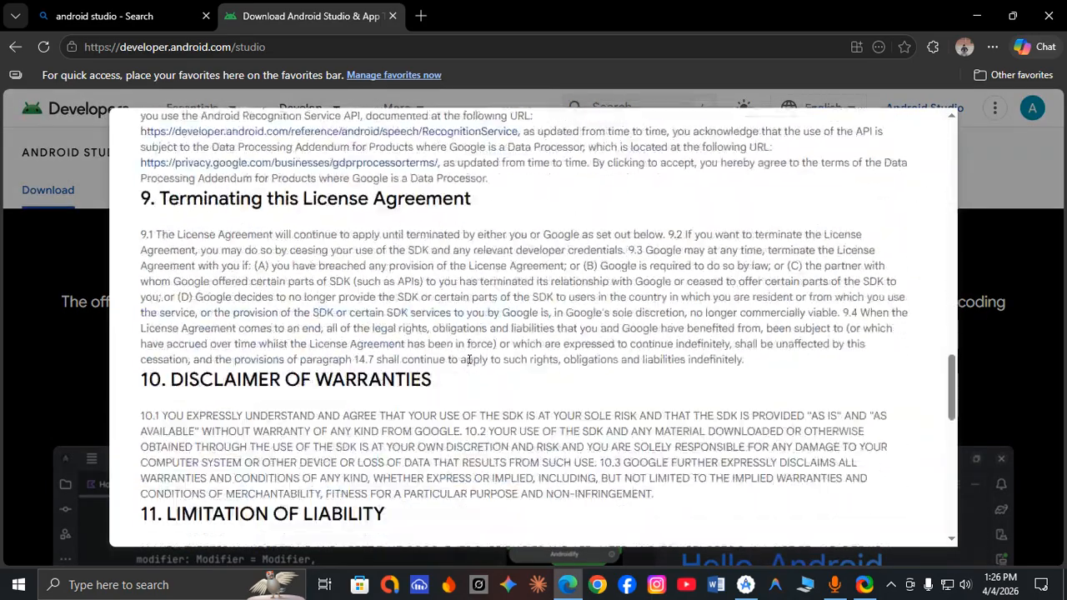
{"action": "scroll", "coordinate": [421, 387], "scroll_direction": "down", "scroll_amount": 1}
{"action": "left_click", "coordinate": [147, 410]}
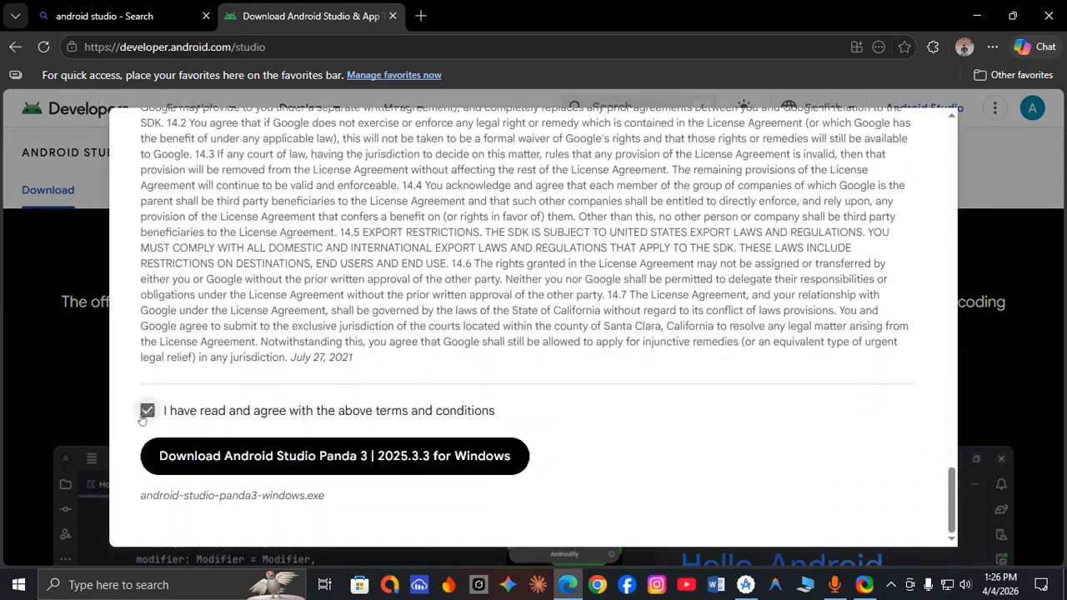
{"action": "left_click", "coordinate": [282, 458]}
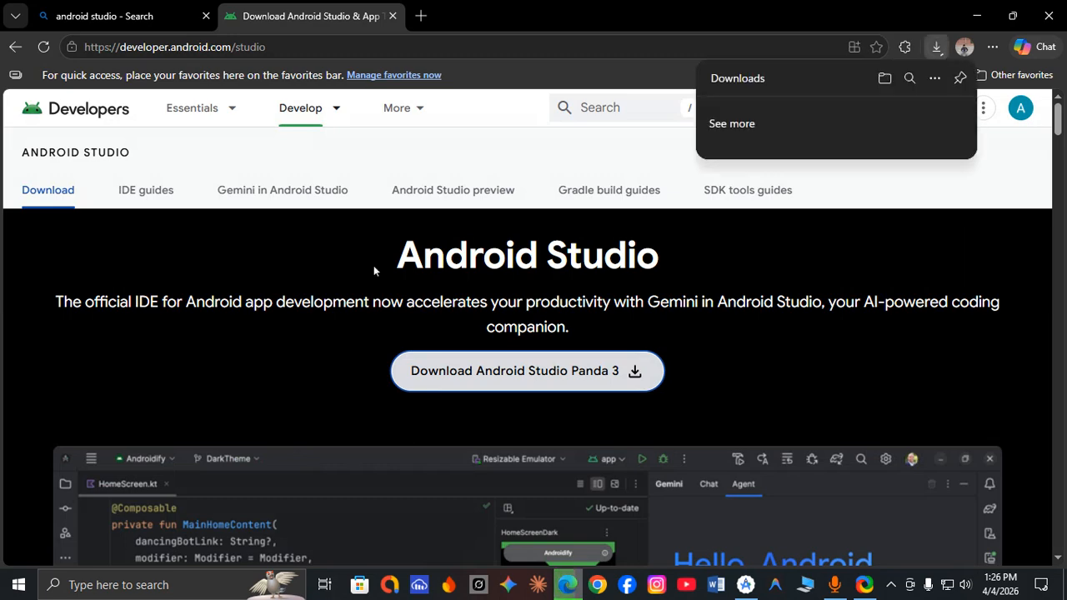
{"action": "left_click", "coordinate": [959, 114]}
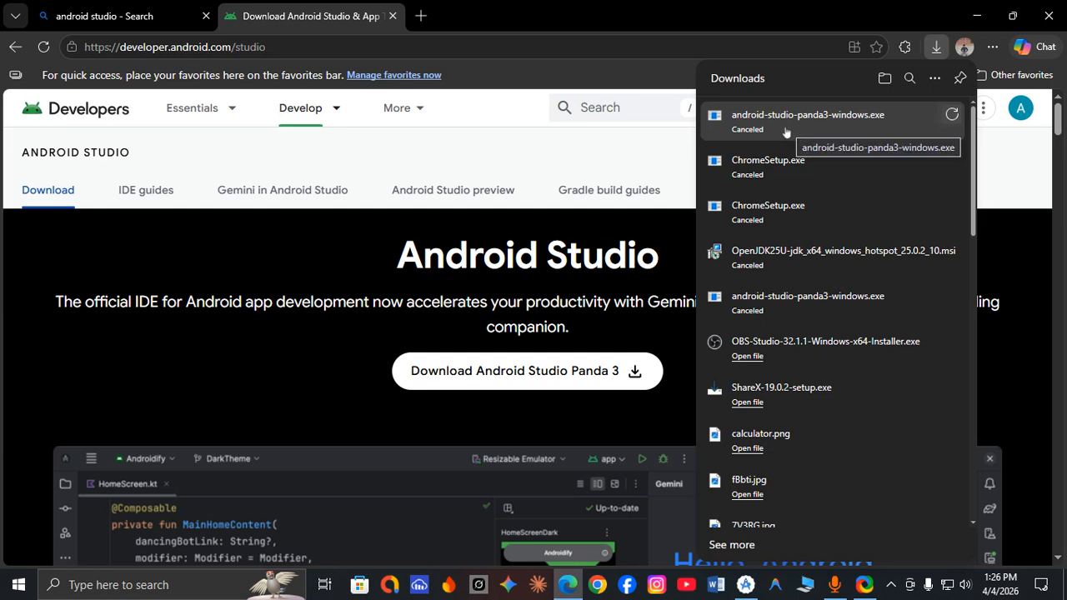
{"action": "left_click", "coordinate": [937, 46]}
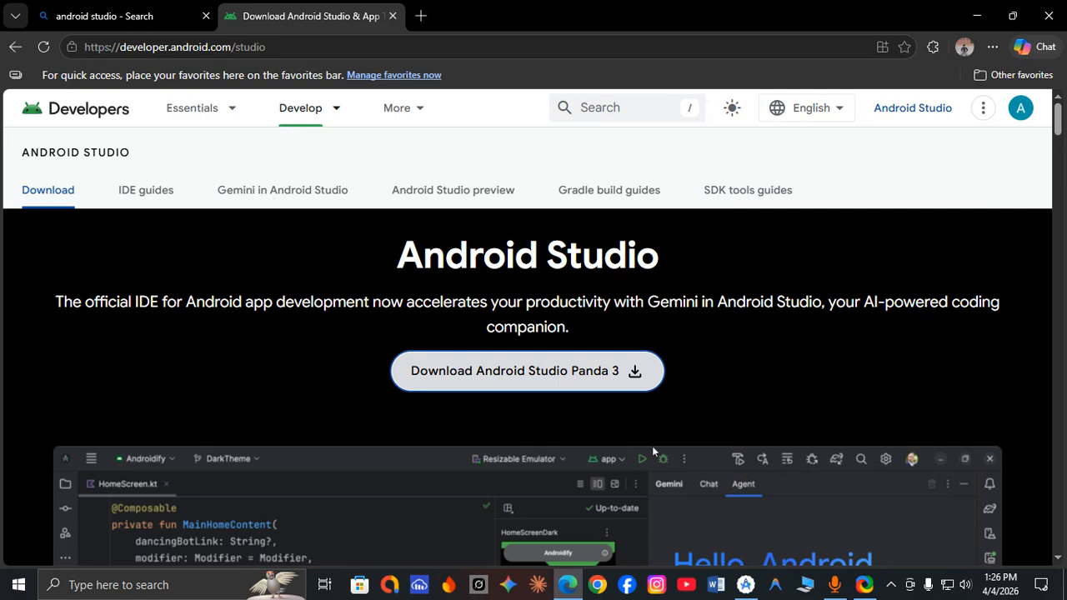
Look up the android-studio-panda2-windows installer and its run options in the Files folder on drive E, then return to the desktop.
{"action": "left_click", "coordinate": [800, 585]}
{"action": "double_click", "coordinate": [650, 334]}
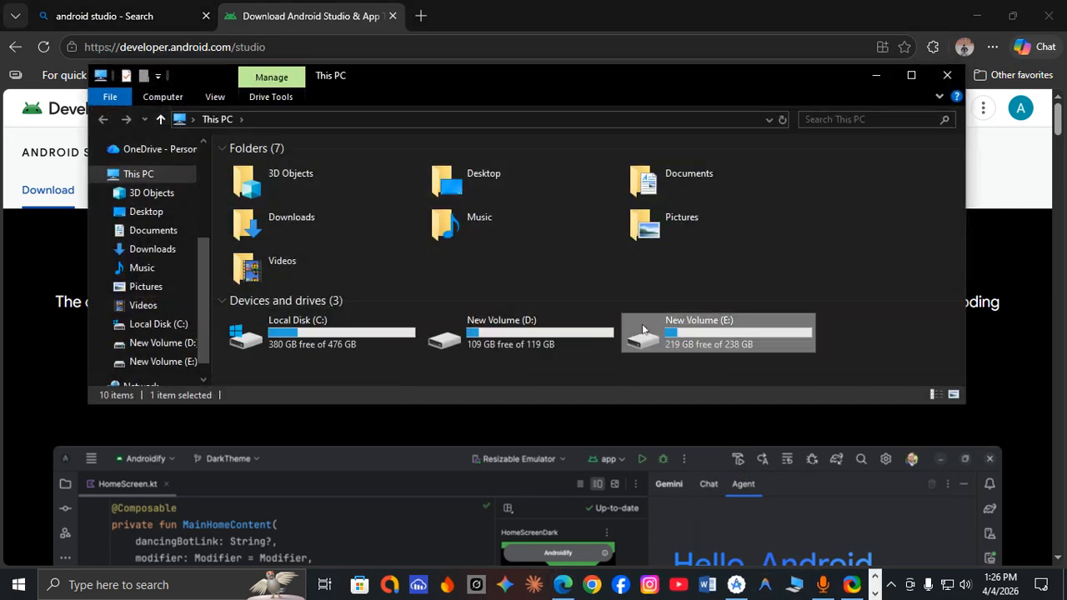
{"action": "double_click", "coordinate": [265, 244]}
{"action": "left_click", "coordinate": [277, 171]}
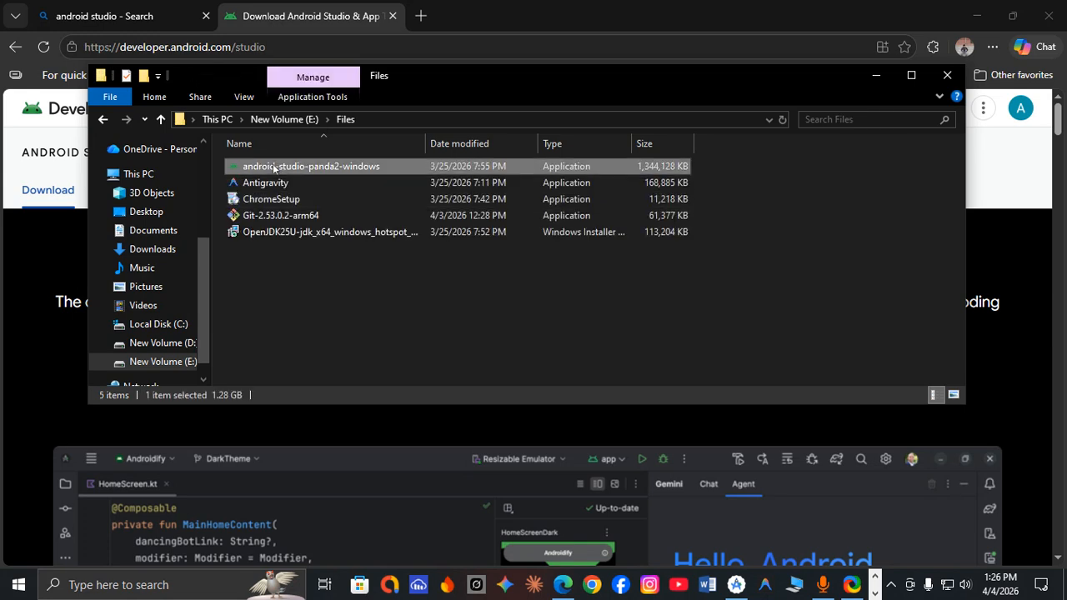
{"action": "right_click", "coordinate": [278, 171]}
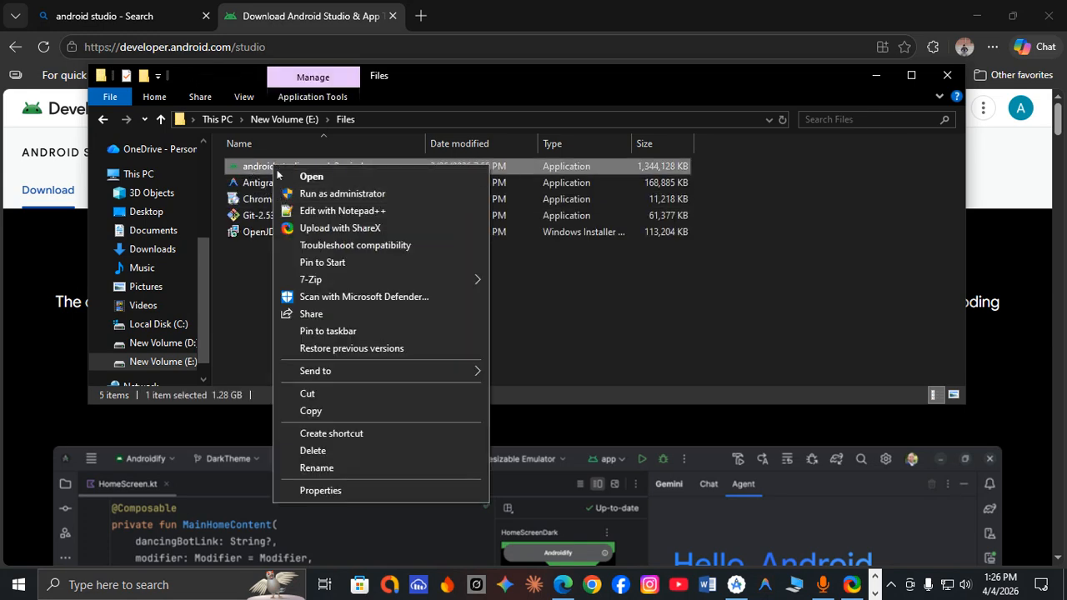
{"action": "left_click", "coordinate": [947, 75]}
{"action": "left_click", "coordinate": [976, 16]}
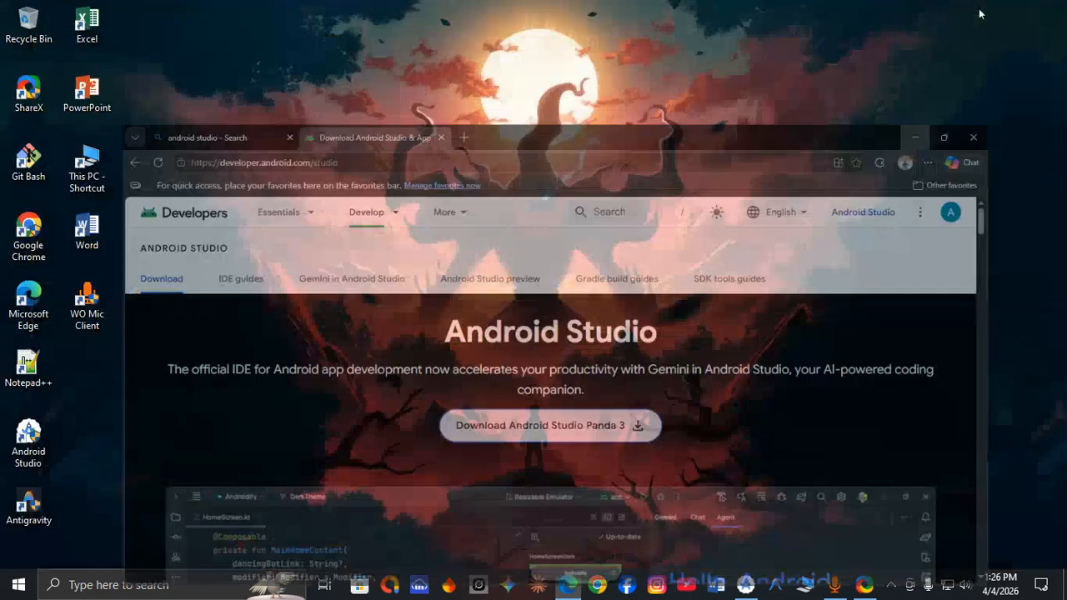
Launch Android Studio from the desktop and reposition its welcome window.
{"action": "left_click", "coordinate": [46, 451]}
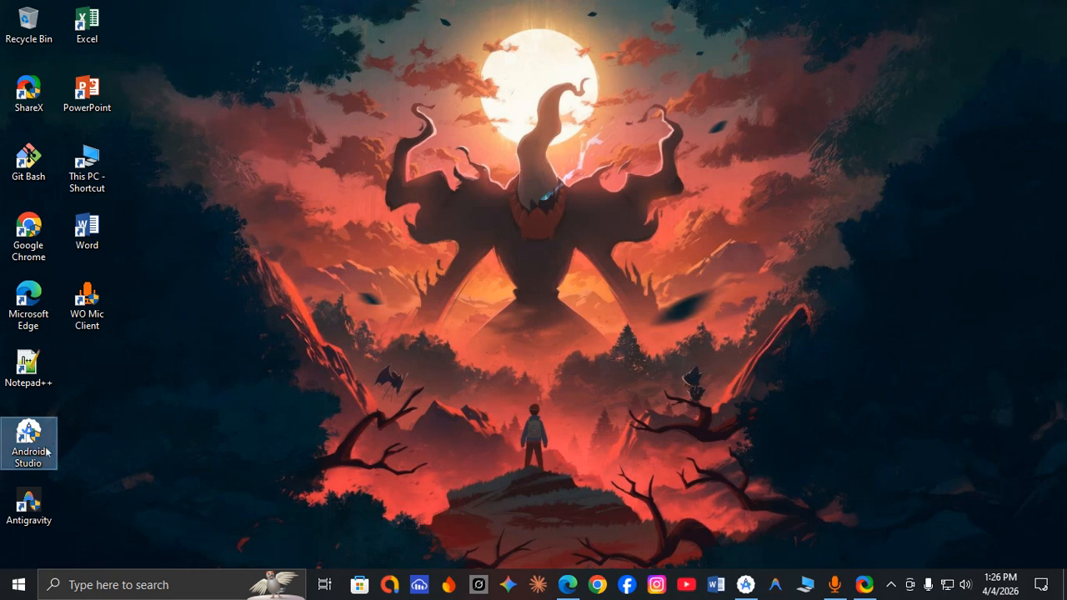
{"action": "left_click", "coordinate": [344, 372]}
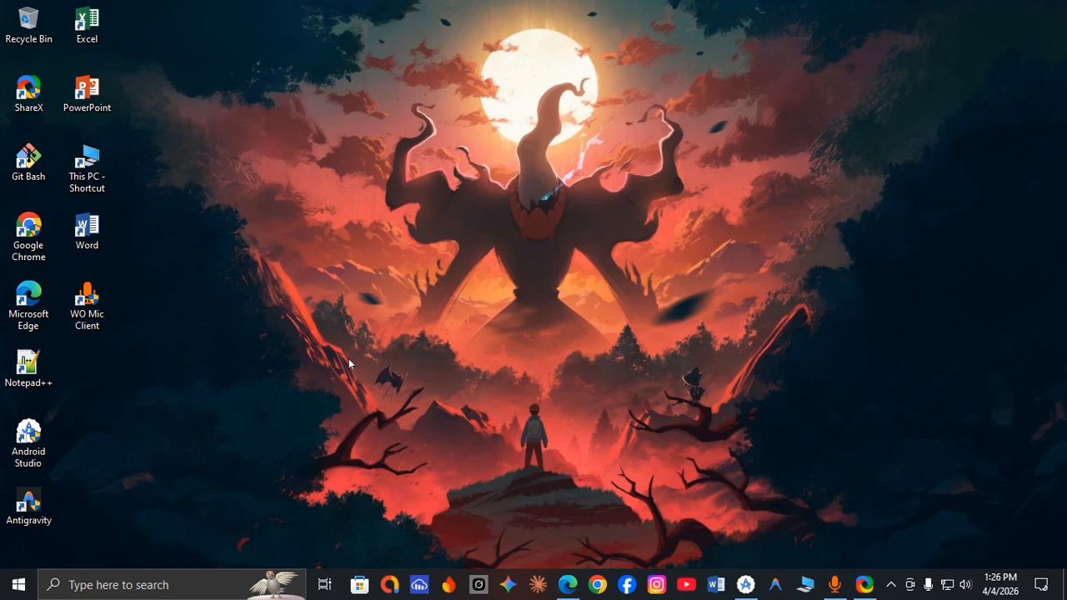
{"action": "double_click", "coordinate": [28, 442]}
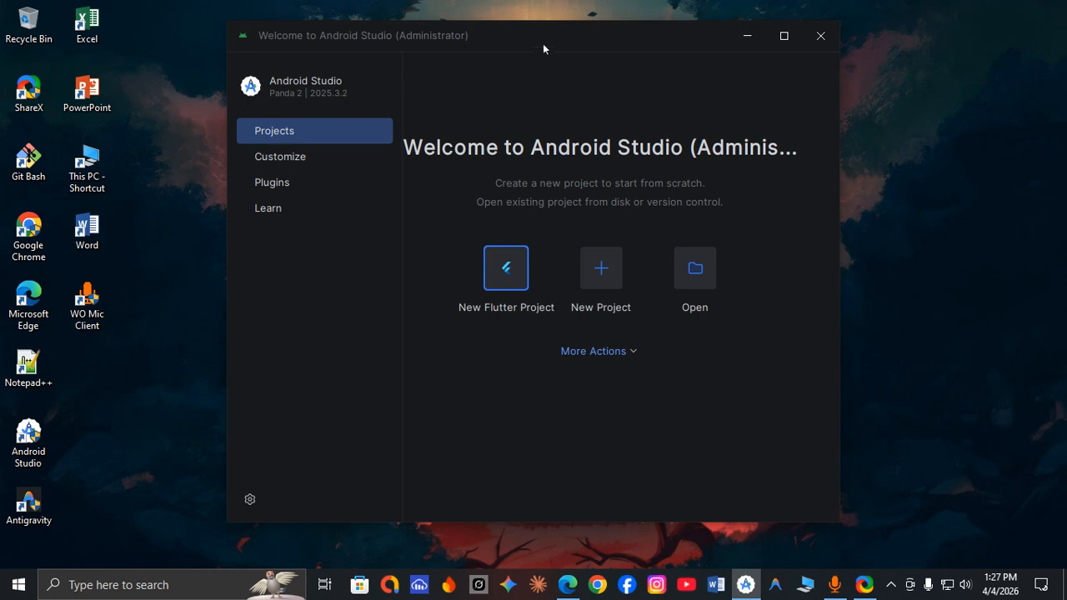
{"action": "left_click_drag", "start_coordinate": [543, 49], "coordinate": [596, 46]}
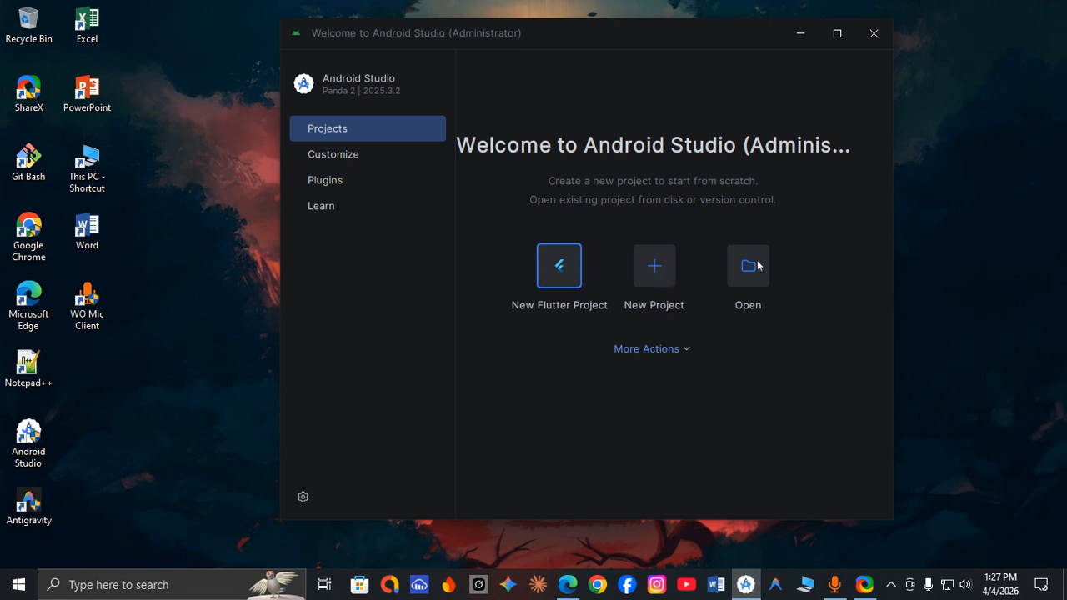
{"action": "left_click", "coordinate": [660, 350]}
{"action": "left_click", "coordinate": [561, 320]}
Review the installed Android Studio plugins, including Flutter, IdeaVim, JetBrains Marketplace and Kotlin Multiplatform.
{"action": "left_click", "coordinate": [334, 181]}
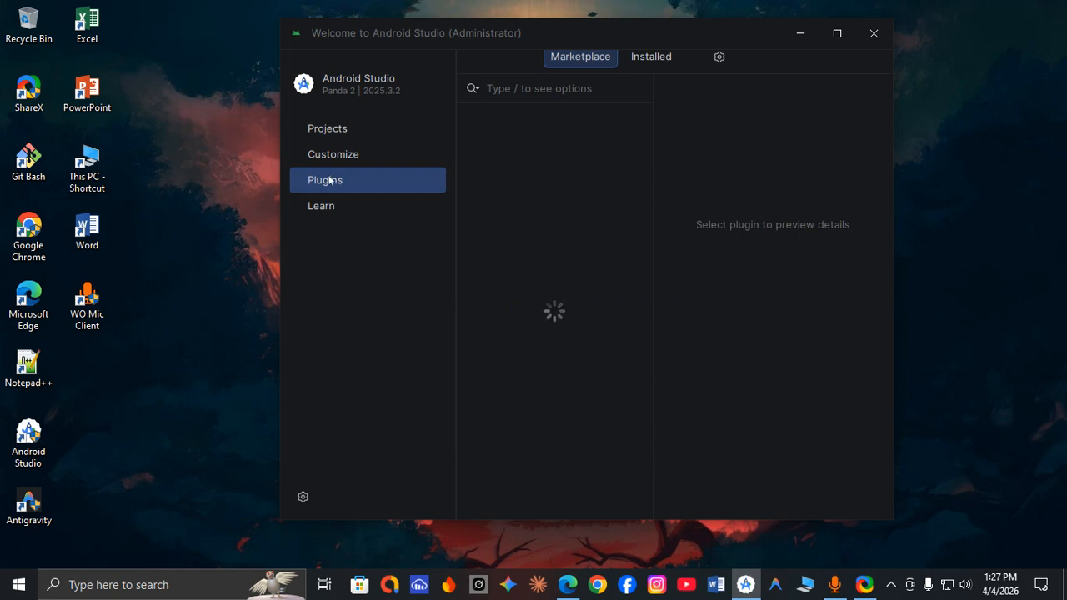
{"action": "left_click", "coordinate": [635, 65]}
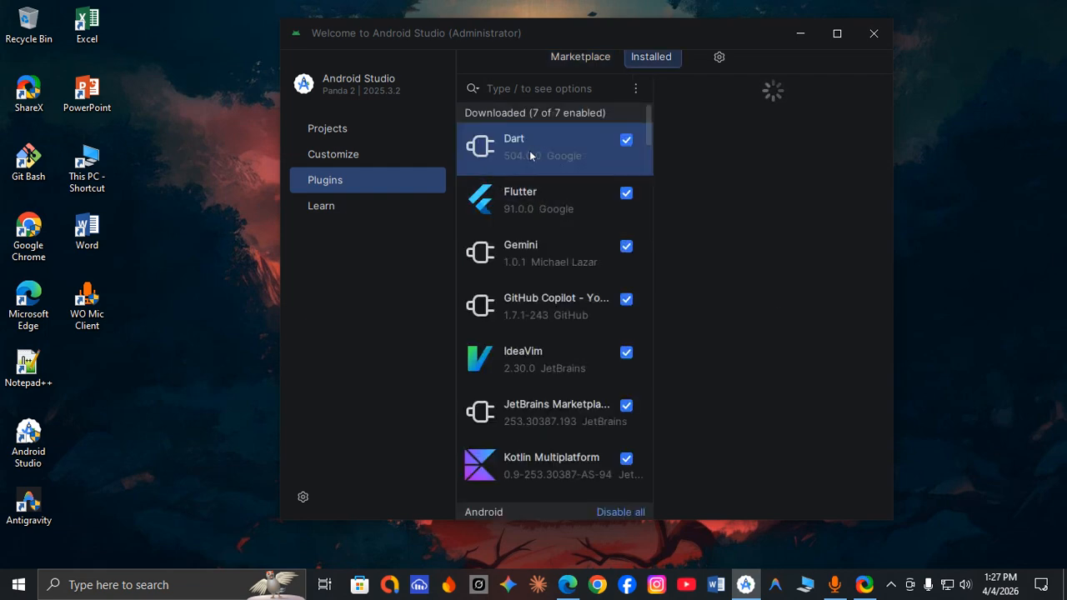
{"action": "left_click", "coordinate": [533, 210]}
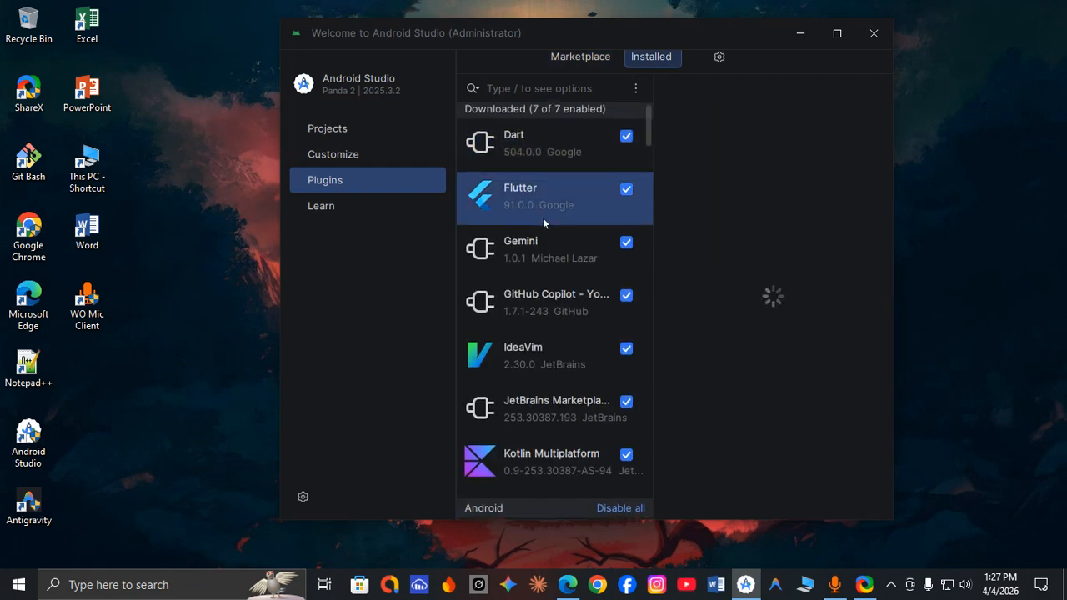
{"action": "scroll", "coordinate": [542, 220], "scroll_direction": "down", "scroll_amount": 3}
{"action": "left_click", "coordinate": [543, 224]}
{"action": "left_click", "coordinate": [541, 218]}
{"action": "left_click", "coordinate": [533, 265]}
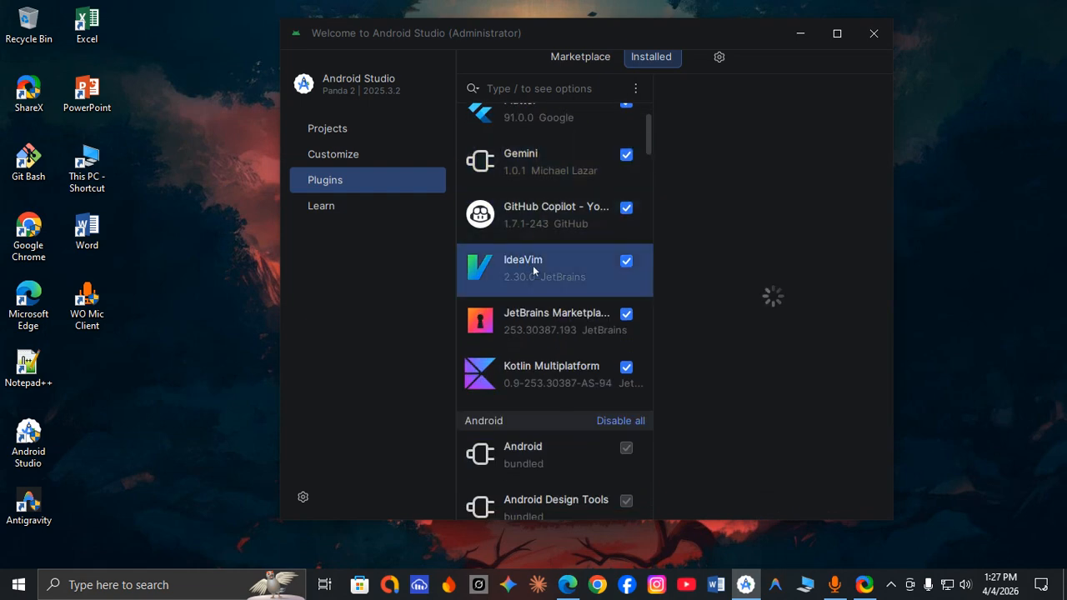
{"action": "left_click", "coordinate": [537, 317]}
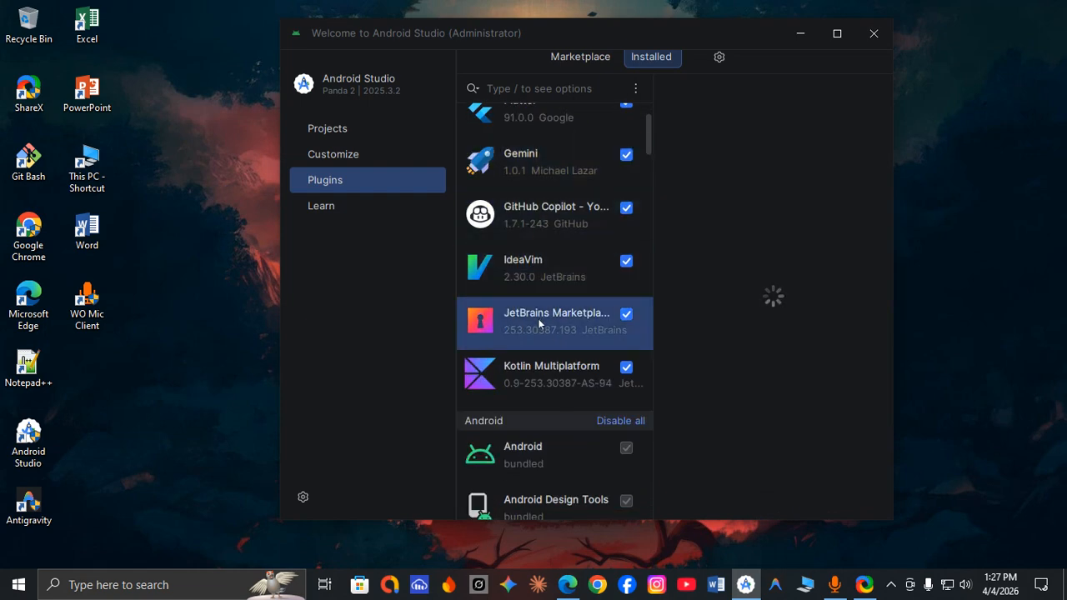
{"action": "left_click", "coordinate": [527, 371]}
{"action": "scroll", "coordinate": [525, 383], "scroll_direction": "up", "scroll_amount": 1}
{"action": "scroll", "coordinate": [525, 382], "scroll_direction": "up", "scroll_amount": 1}
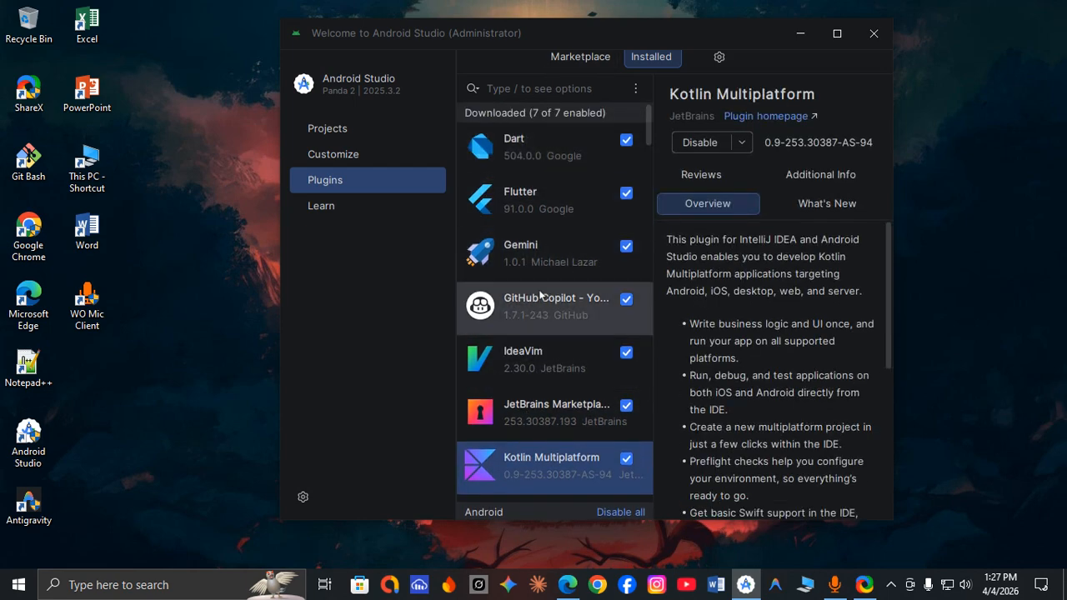
Search the plugin marketplace for "dart", compare with the installed plugins, and clear the search.
{"action": "left_click", "coordinate": [582, 59]}
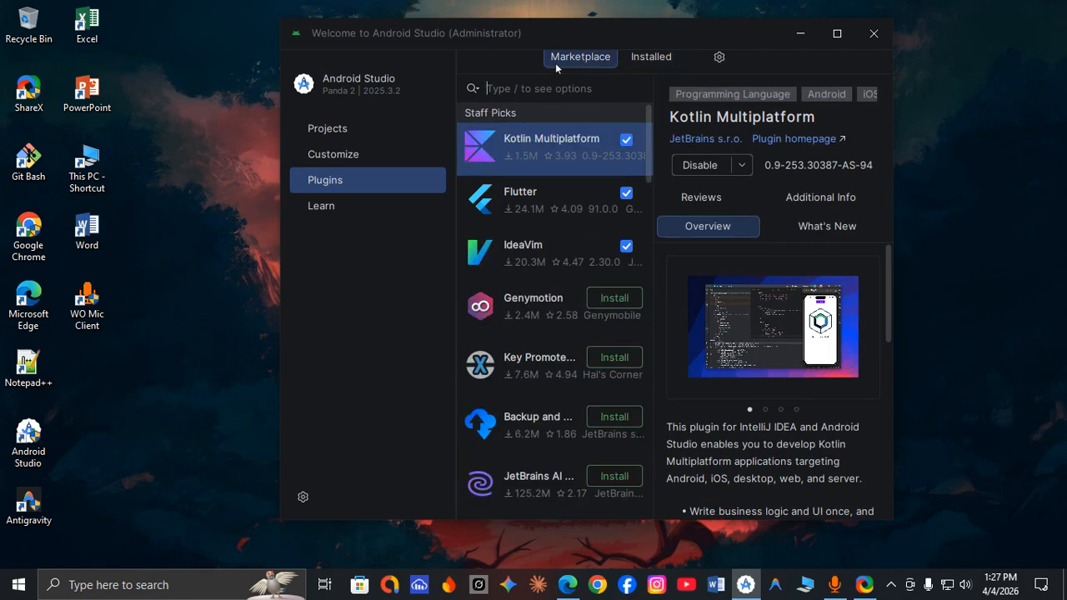
{"action": "type", "text": "dart"}
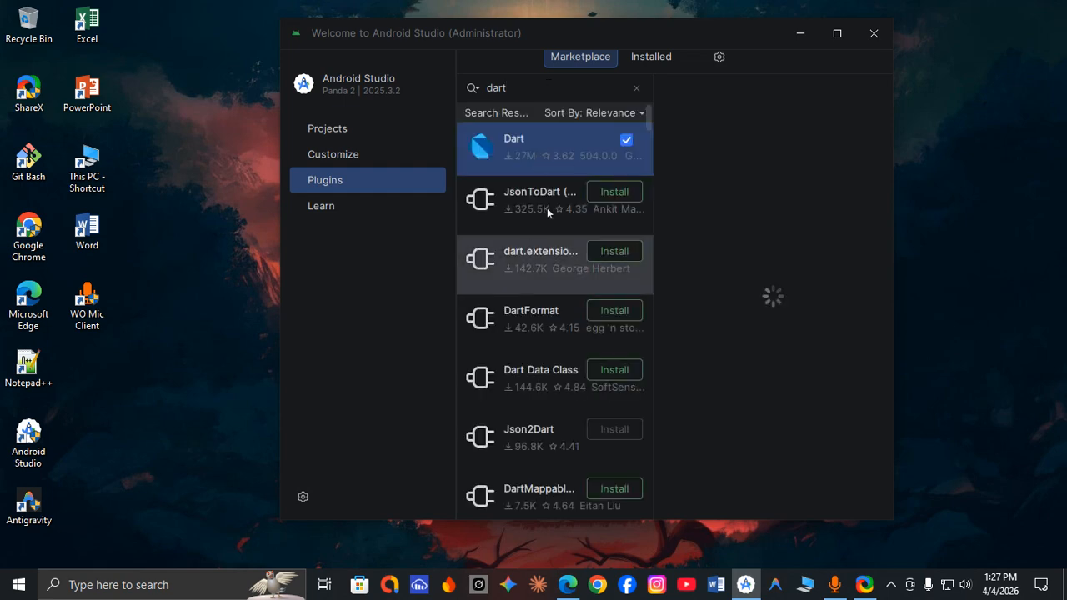
{"action": "left_click", "coordinate": [650, 57]}
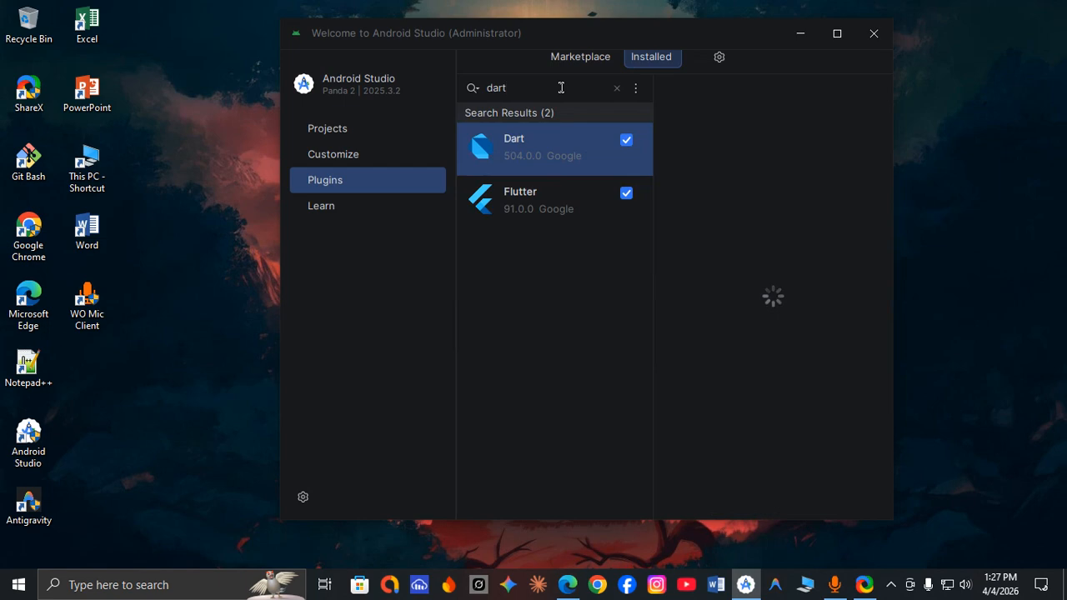
{"action": "key", "text": "BackSpace"}
{"action": "key", "text": "BackSpace"}
{"action": "key", "text": "BackSpace"}
{"action": "key", "text": "BackSpace"}
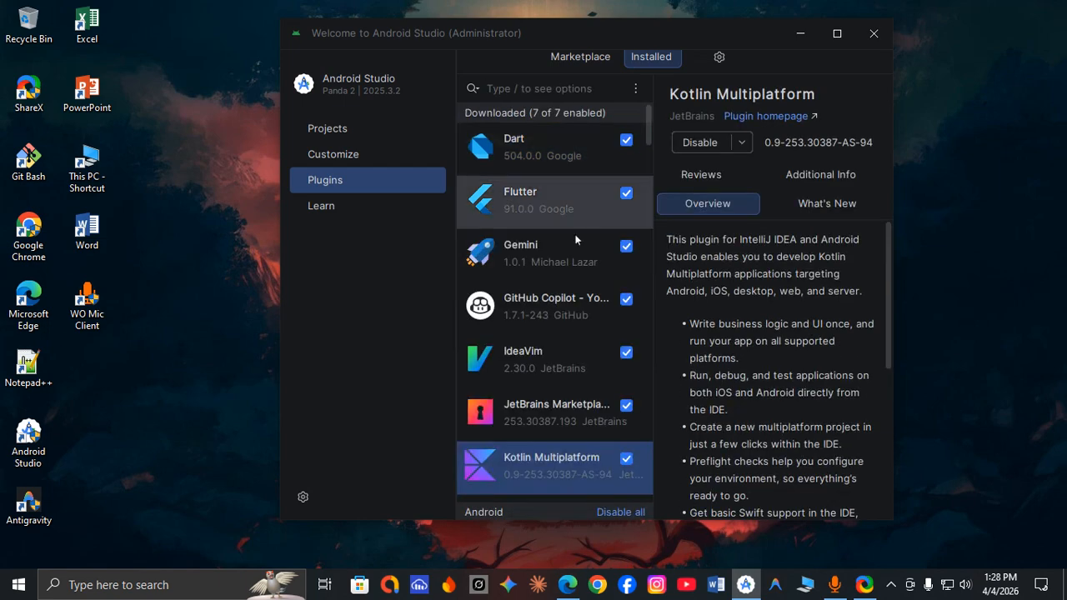
{"action": "left_click", "coordinate": [578, 56]}
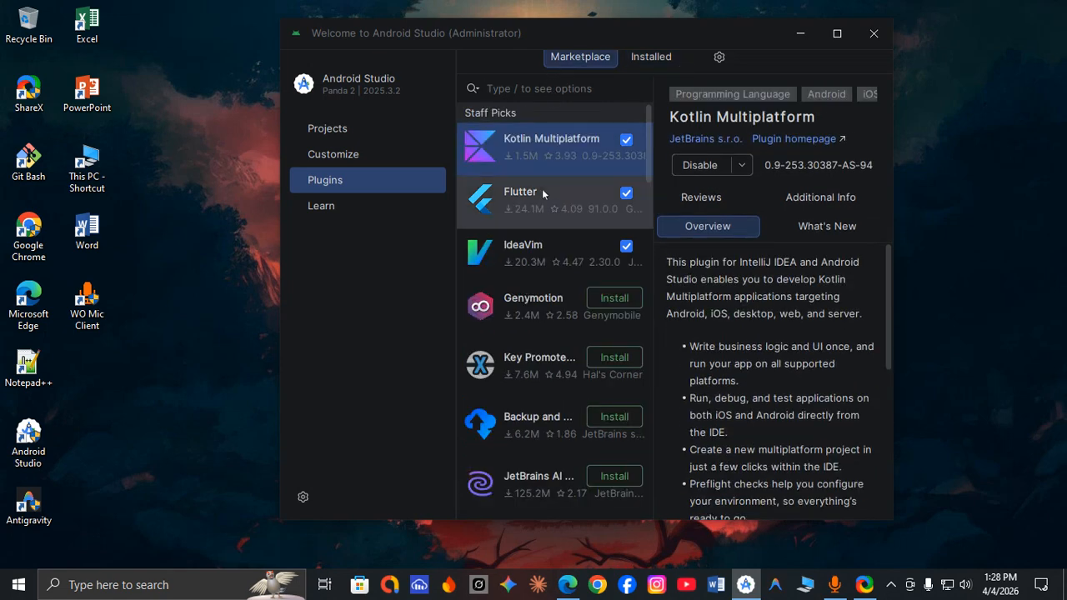
{"action": "left_click", "coordinate": [646, 58]}
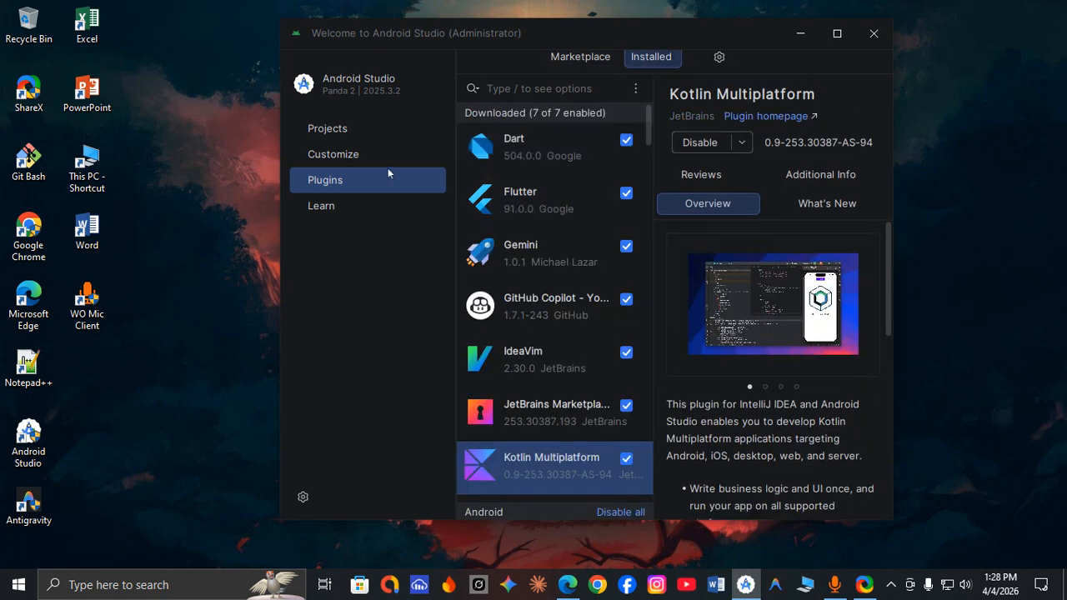
Open the SDK Manager from the projects welcome page and show the SDK Tools list.
{"action": "left_click", "coordinate": [331, 127]}
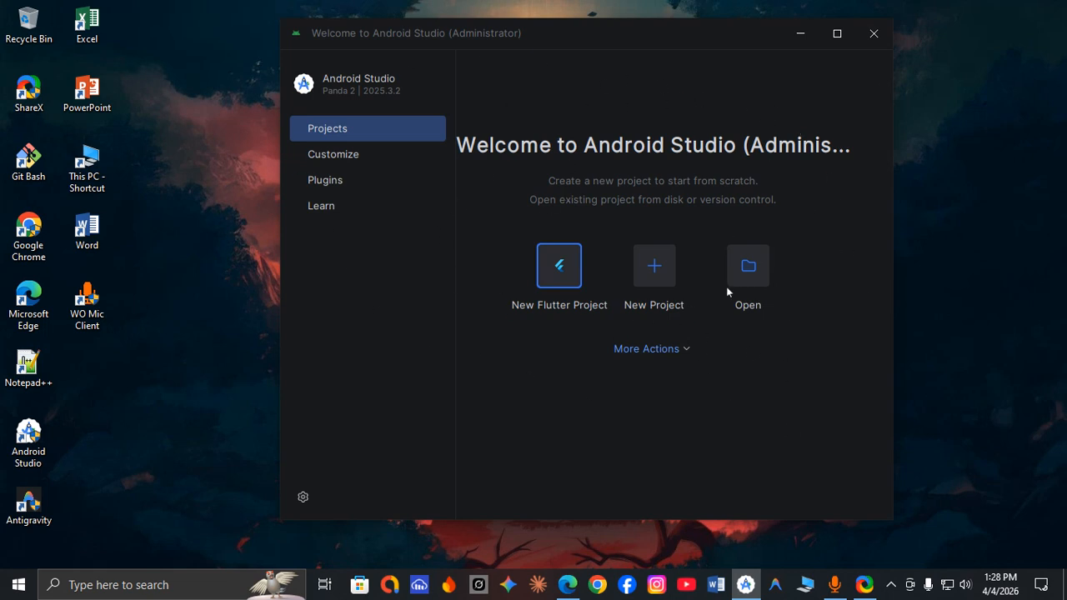
{"action": "left_click", "coordinate": [640, 352]}
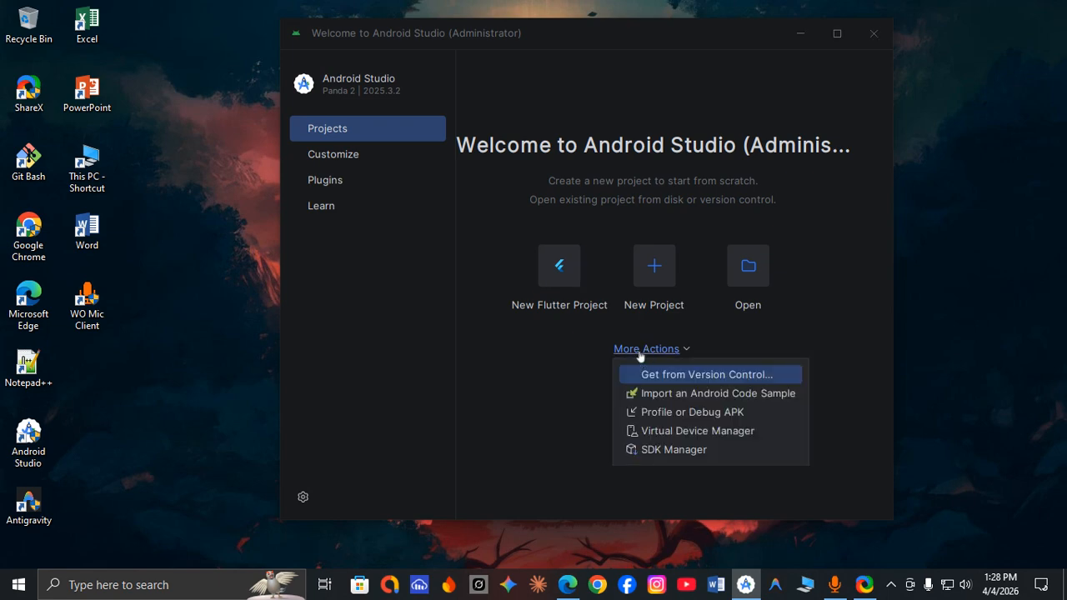
{"action": "left_click", "coordinate": [660, 450]}
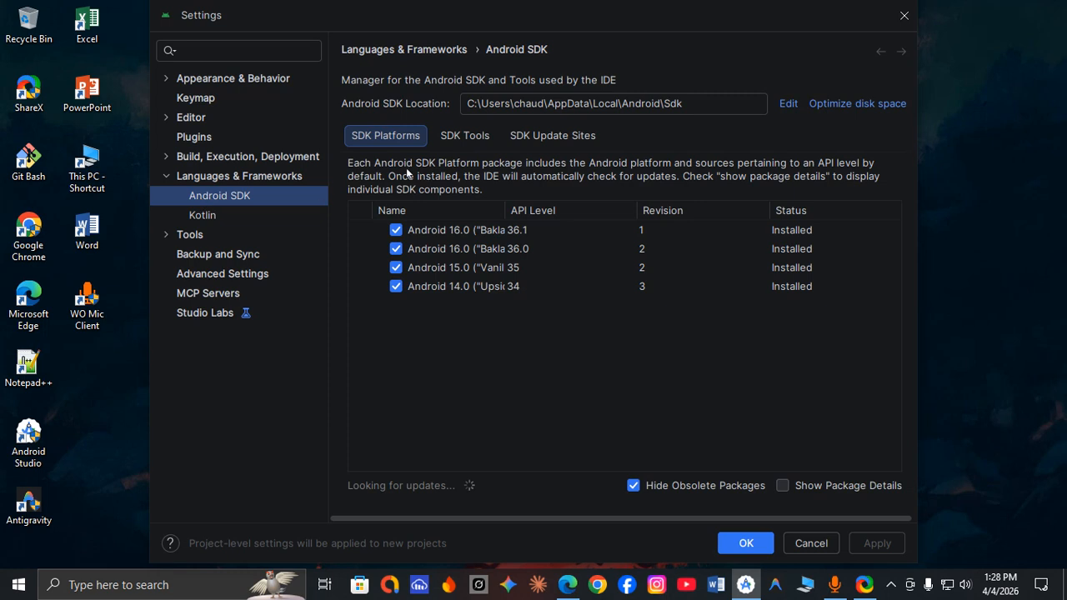
{"action": "left_click", "coordinate": [450, 136]}
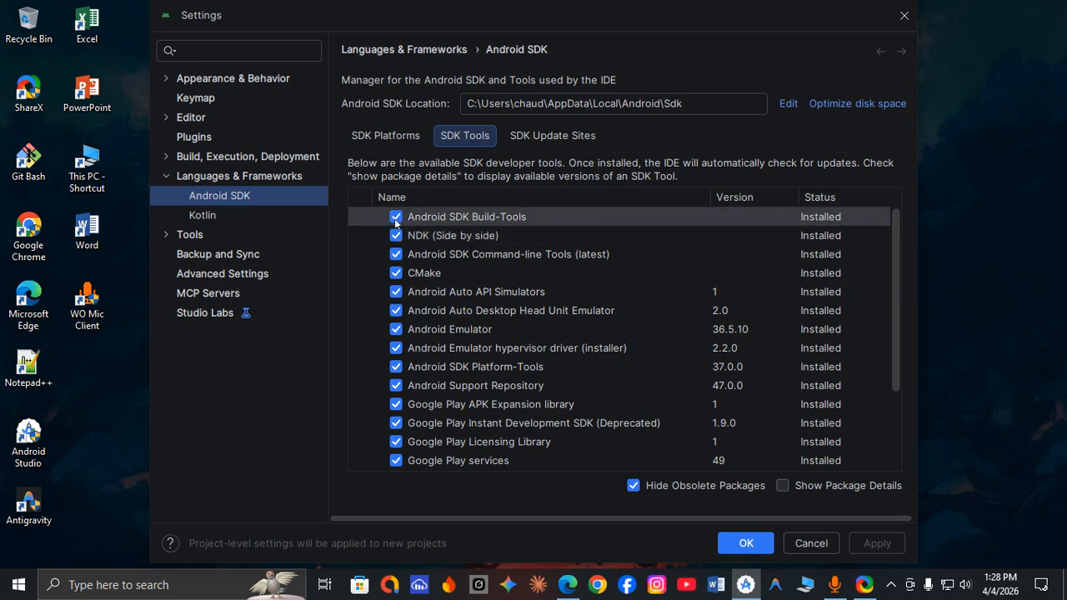
Examine the whole SDK Tools list for each tool's selection and install status, then confirm the settings.
{"action": "scroll", "coordinate": [396, 223], "scroll_direction": "down", "scroll_amount": 3}
{"action": "scroll", "coordinate": [395, 233], "scroll_direction": "up", "scroll_amount": 3}
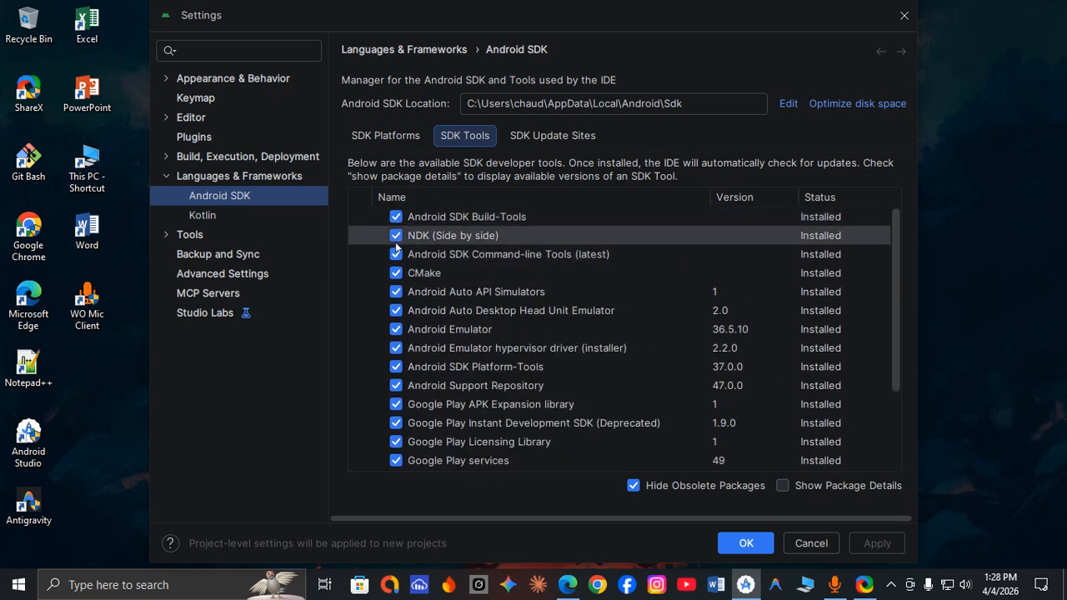
{"action": "scroll", "coordinate": [400, 283], "scroll_direction": "down", "scroll_amount": 3}
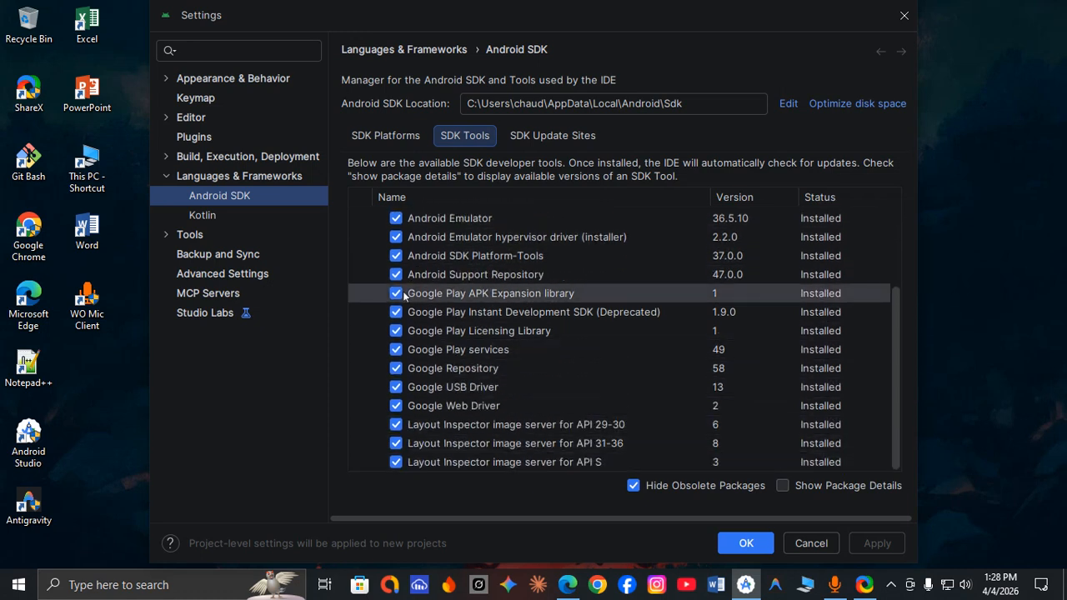
{"action": "scroll", "coordinate": [404, 295], "scroll_direction": "up", "scroll_amount": 3}
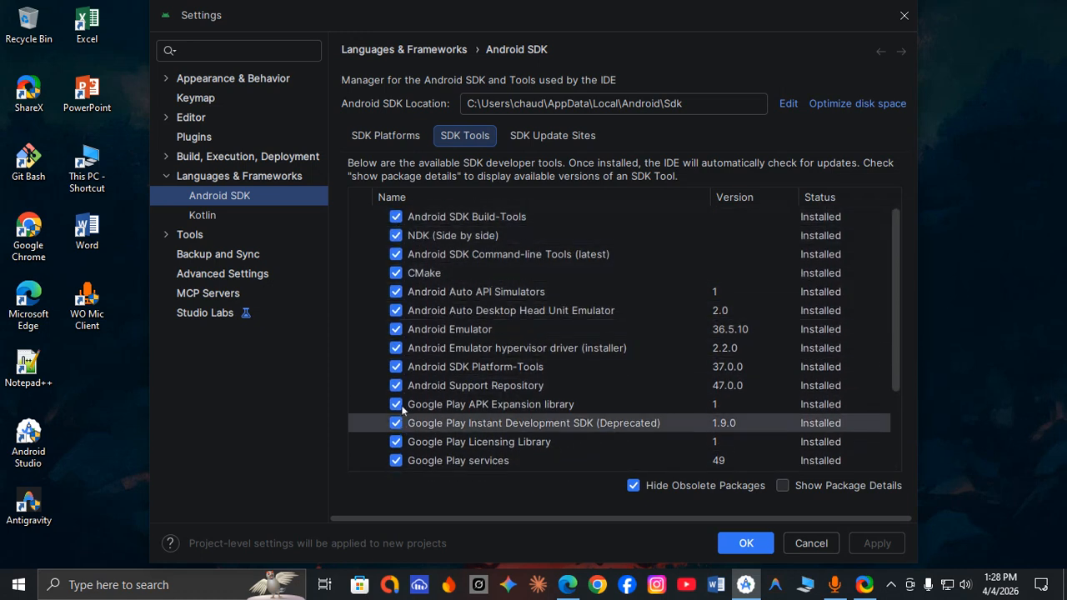
{"action": "scroll", "coordinate": [395, 384], "scroll_direction": "down", "scroll_amount": 1}
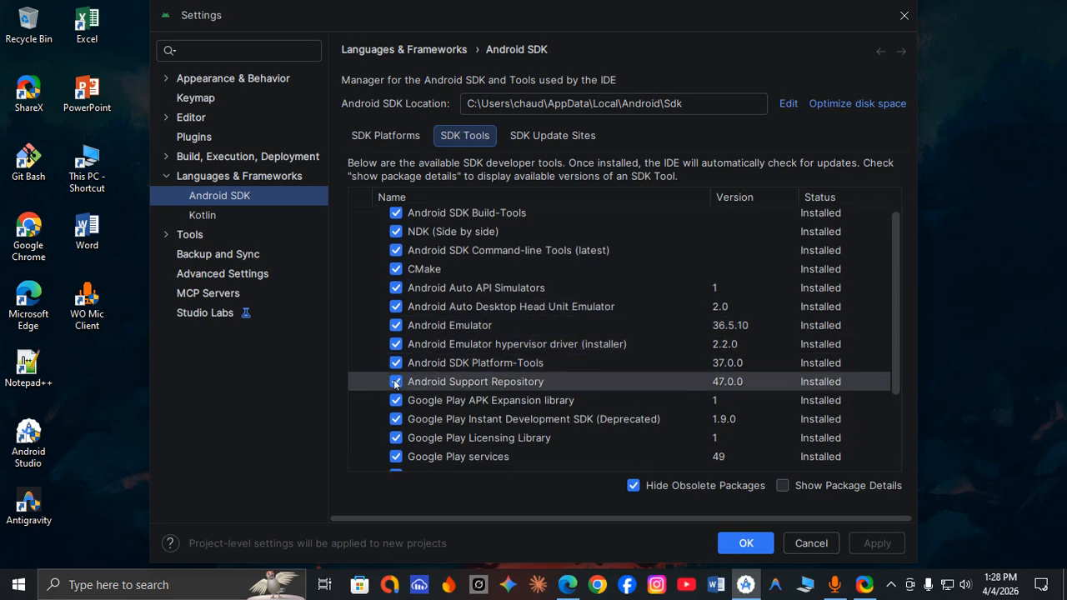
{"action": "scroll", "coordinate": [395, 383], "scroll_direction": "down", "scroll_amount": 3}
{"action": "scroll", "coordinate": [393, 291], "scroll_direction": "up", "scroll_amount": 3}
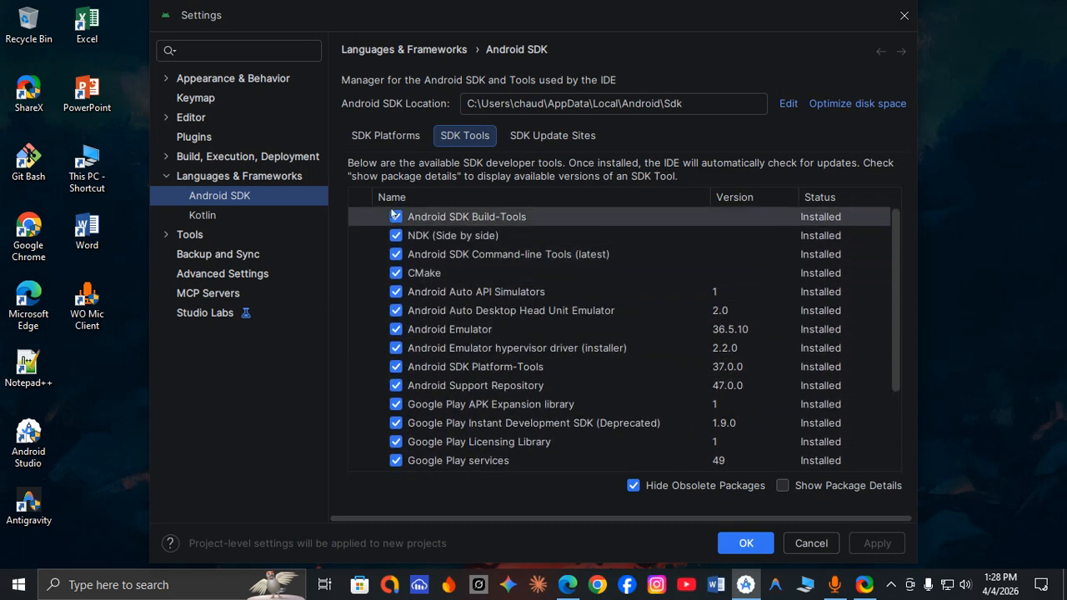
{"action": "scroll", "coordinate": [483, 423], "scroll_direction": "down", "scroll_amount": 3}
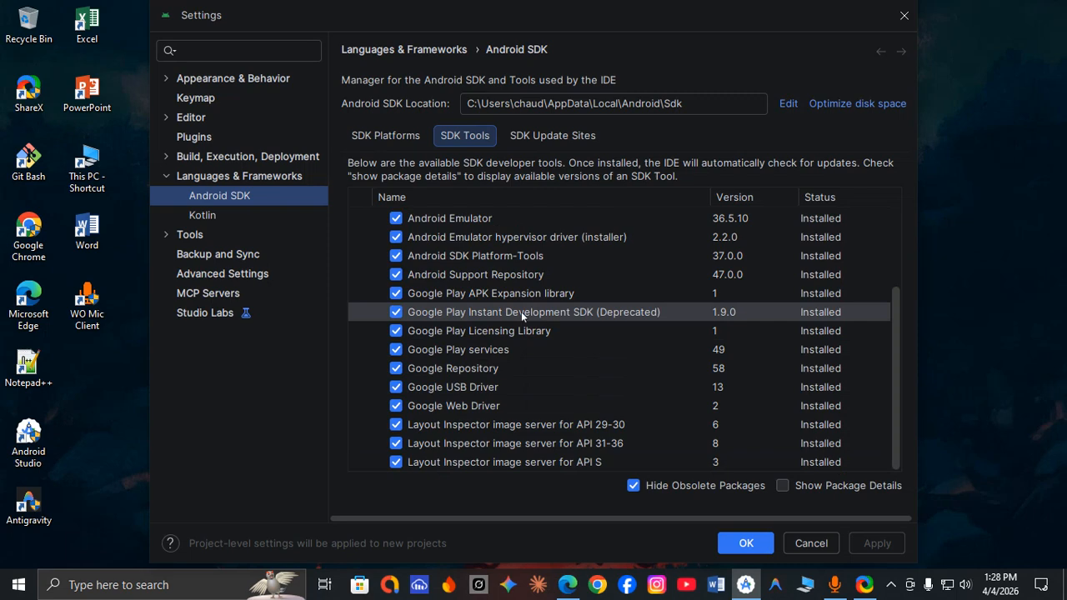
{"action": "scroll", "coordinate": [534, 289], "scroll_direction": "up", "scroll_amount": 3}
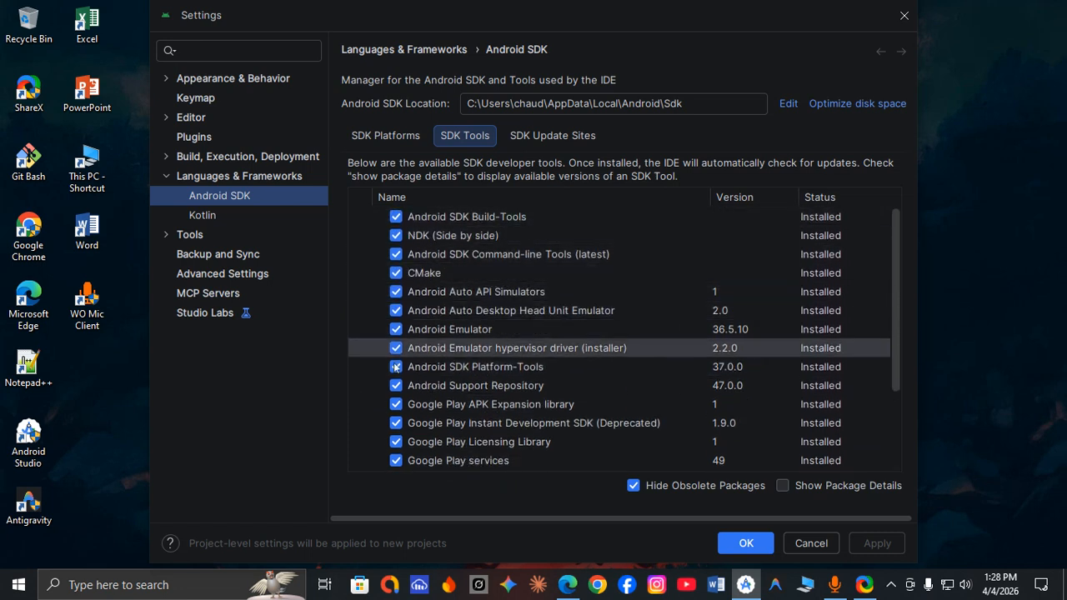
{"action": "scroll", "coordinate": [397, 373], "scroll_direction": "down", "scroll_amount": 3}
{"action": "scroll", "coordinate": [396, 379], "scroll_direction": "up", "scroll_amount": 3}
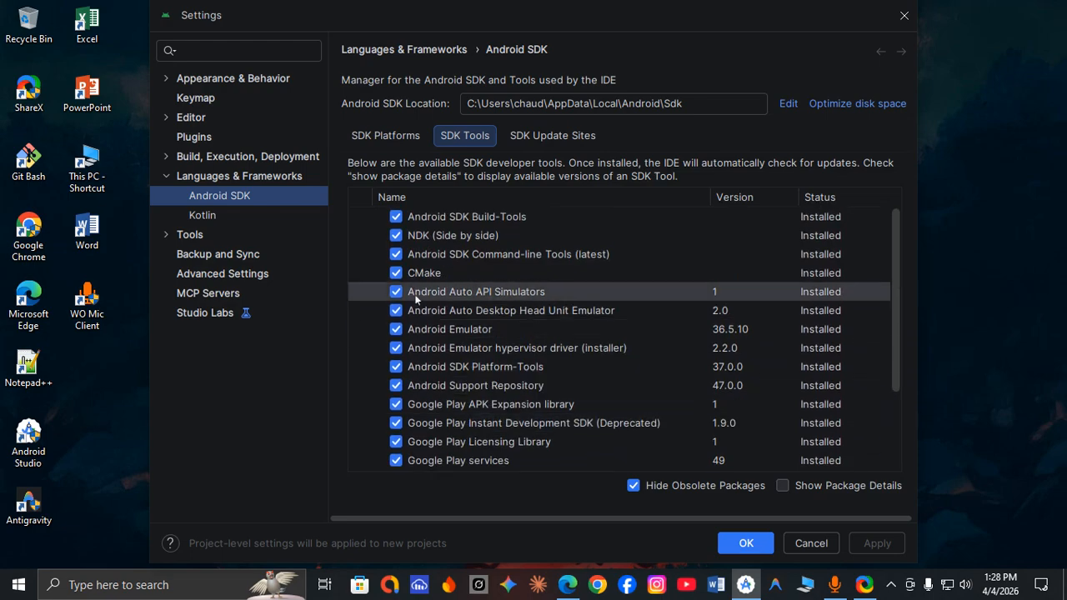
{"action": "left_click", "coordinate": [747, 543]}
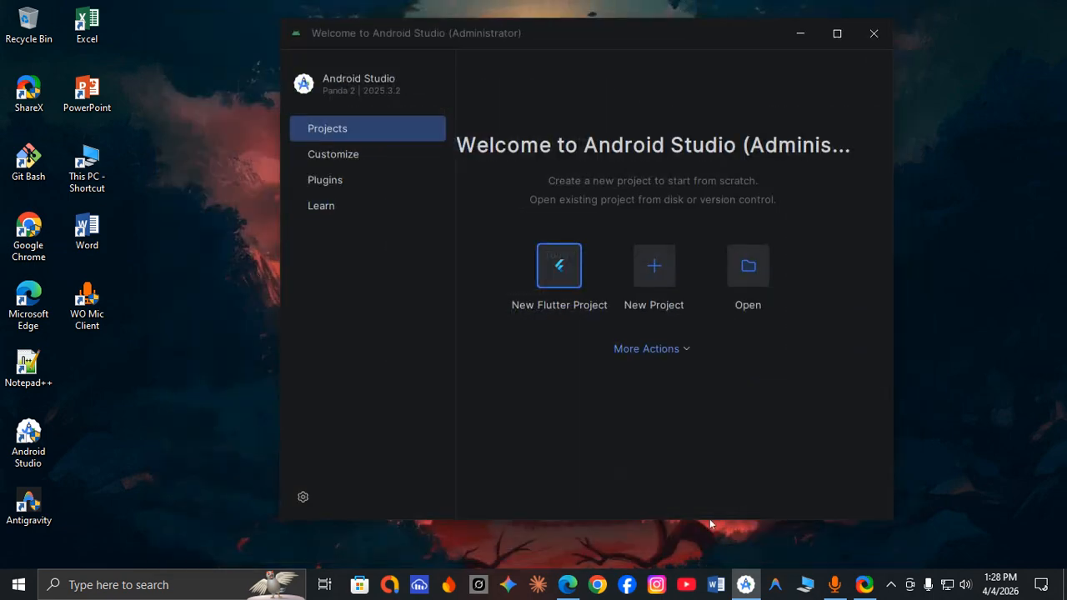
Close Android Studio and refresh the desktop.
{"action": "left_click", "coordinate": [873, 31]}
{"action": "right_click", "coordinate": [503, 38]}
{"action": "left_click", "coordinate": [533, 81]}
{"action": "right_click", "coordinate": [440, 32]}
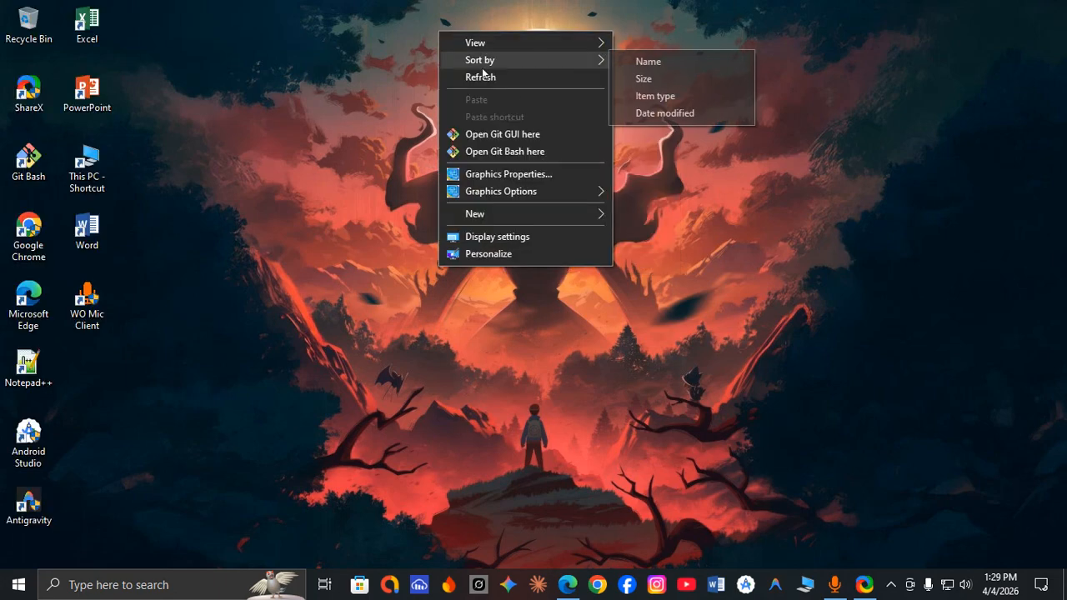
{"action": "left_click", "coordinate": [482, 77]}
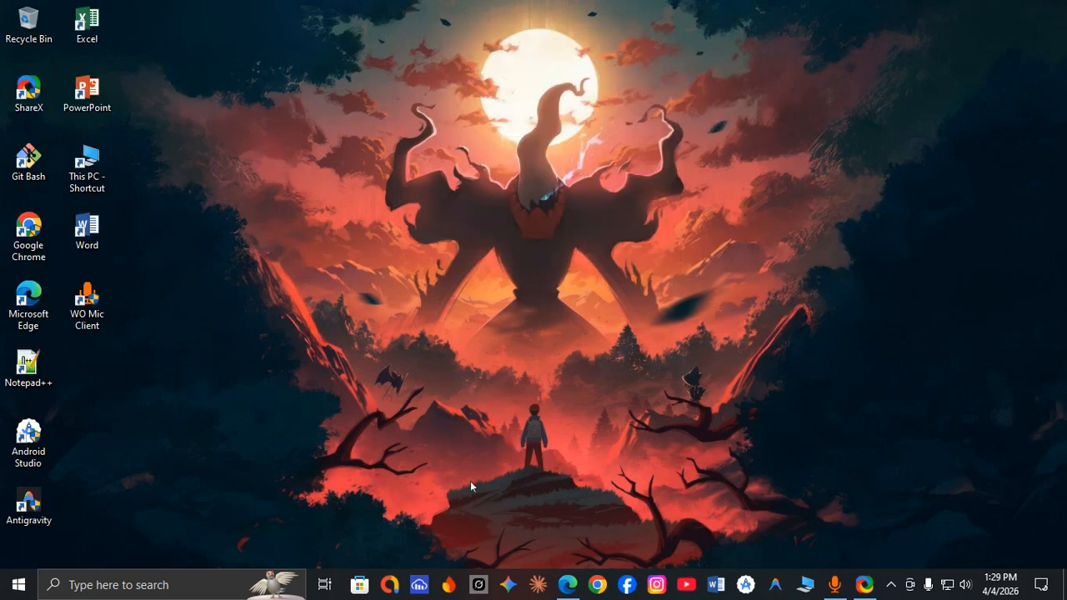
Switch to Microsoft Edge, open a new tab, and close the android studio search and download tabs.
{"action": "left_click", "coordinate": [567, 584]}
{"action": "left_click", "coordinate": [422, 16]}
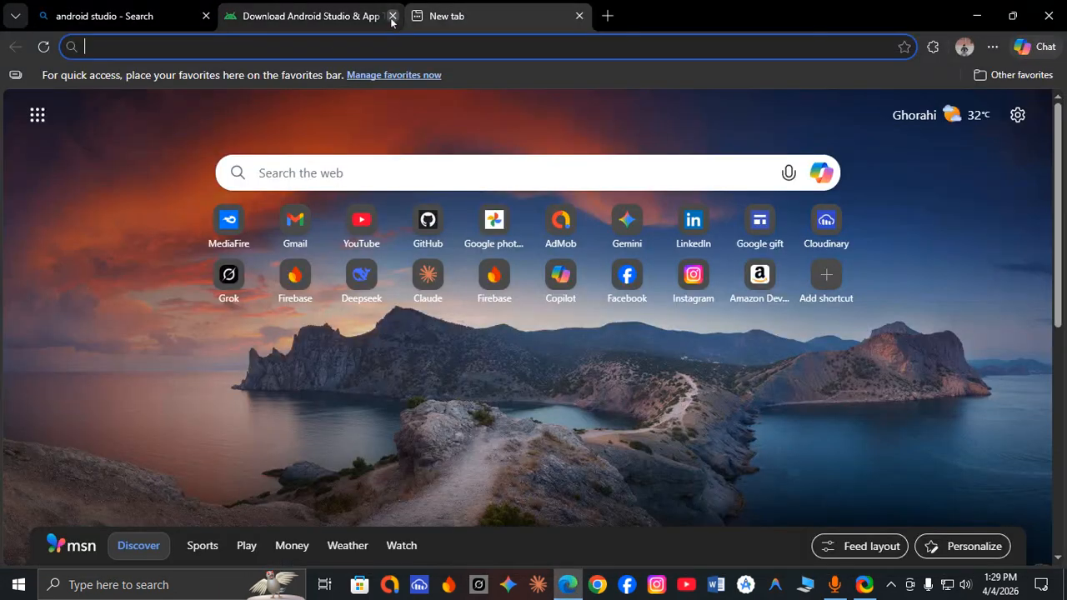
{"action": "left_click", "coordinate": [392, 16]}
{"action": "left_click", "coordinate": [206, 16]}
Repeat the earlier web search for "ellipse jdk" and open the Adoptium home page.
{"action": "left_click", "coordinate": [216, 45]}
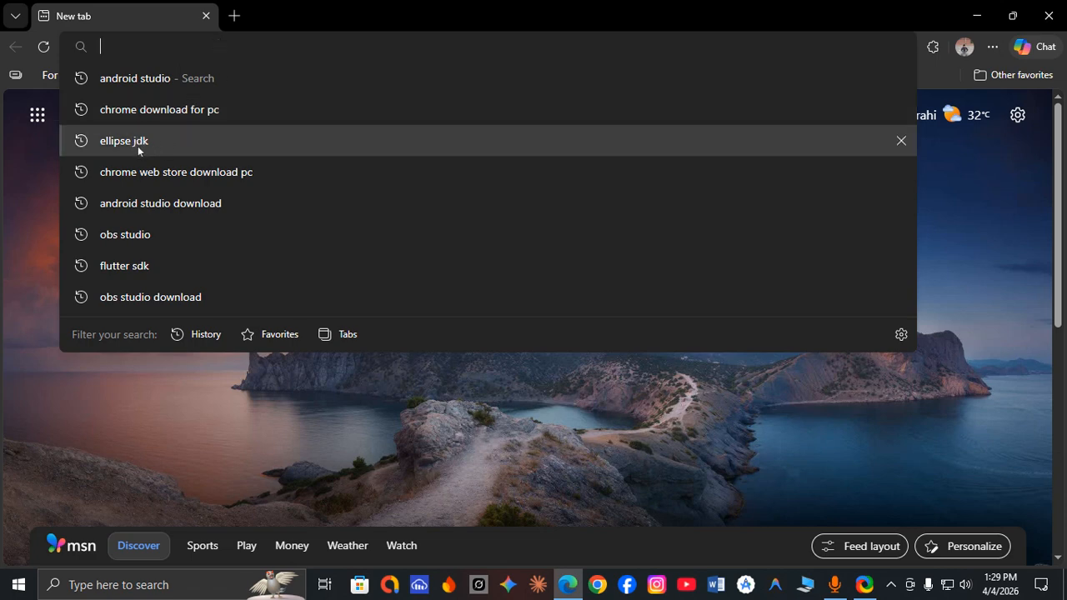
{"action": "left_click", "coordinate": [183, 140]}
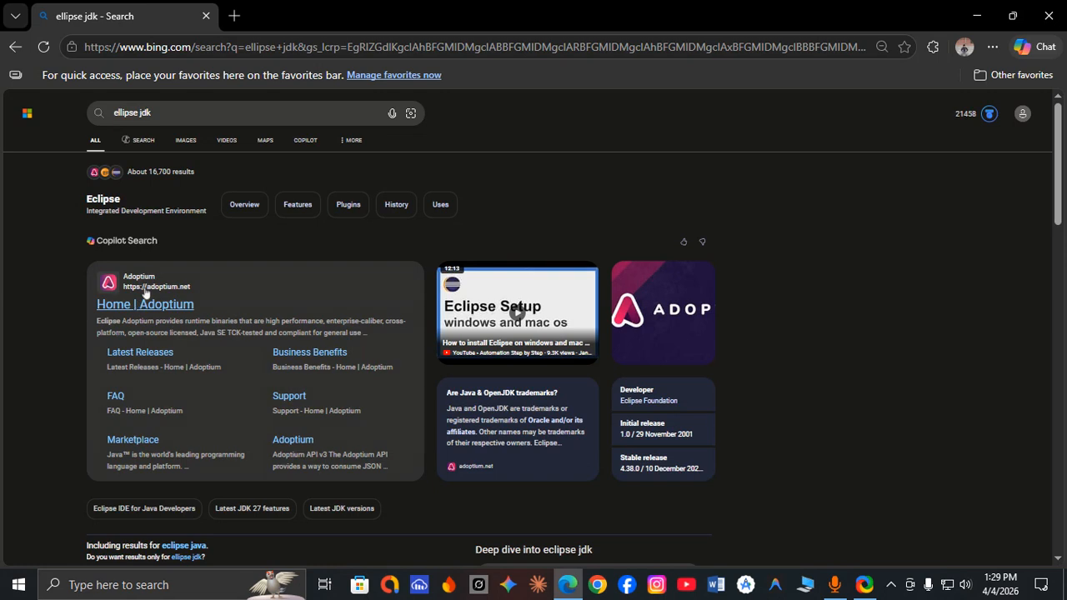
{"action": "left_click", "coordinate": [139, 310]}
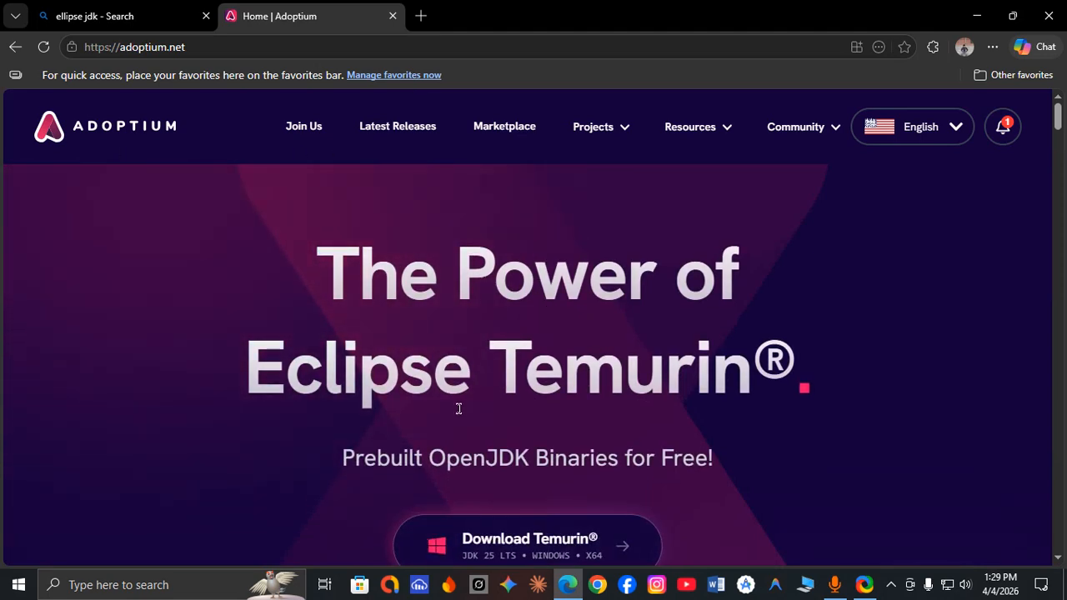
Open Adoptium's latest releases page and download the Windows 64-bit .MSI installer for JDK 25 - LTS.
{"action": "scroll", "coordinate": [523, 421], "scroll_direction": "down", "scroll_amount": 2}
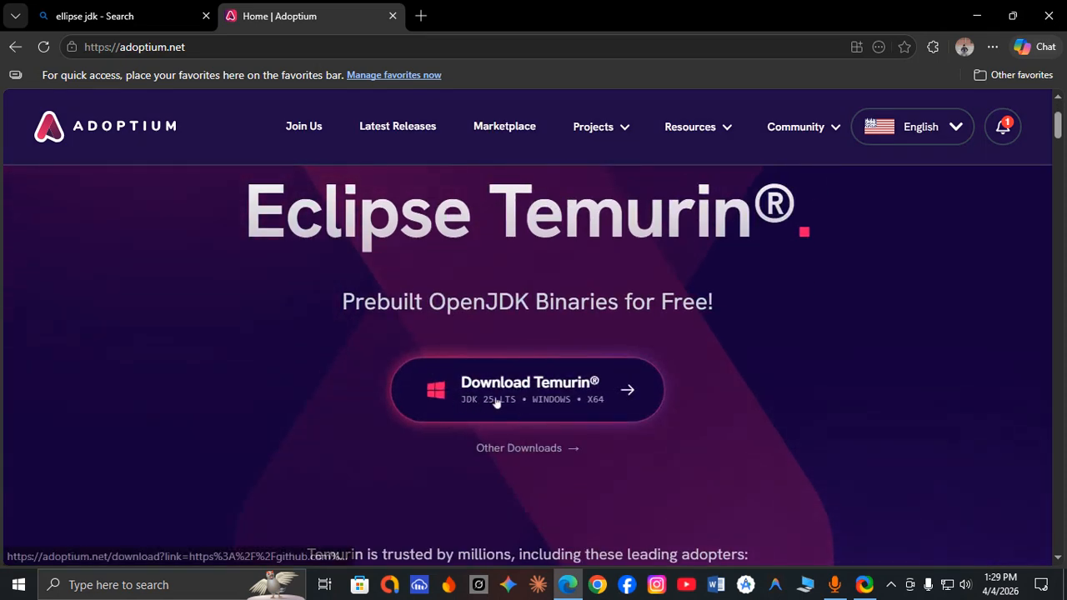
{"action": "scroll", "coordinate": [495, 404], "scroll_direction": "up", "scroll_amount": 2}
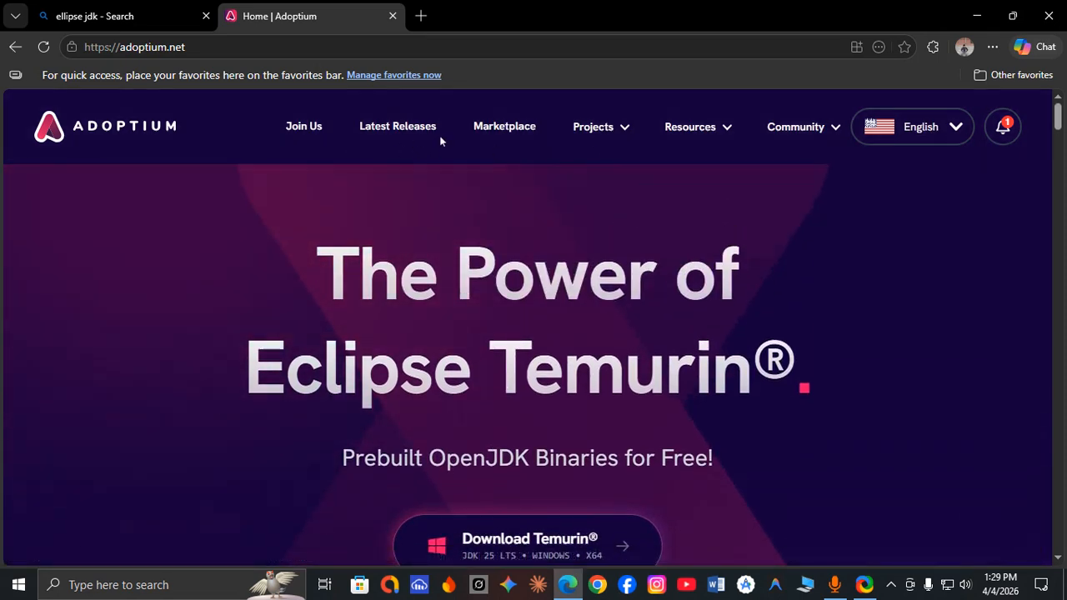
{"action": "left_click", "coordinate": [416, 130]}
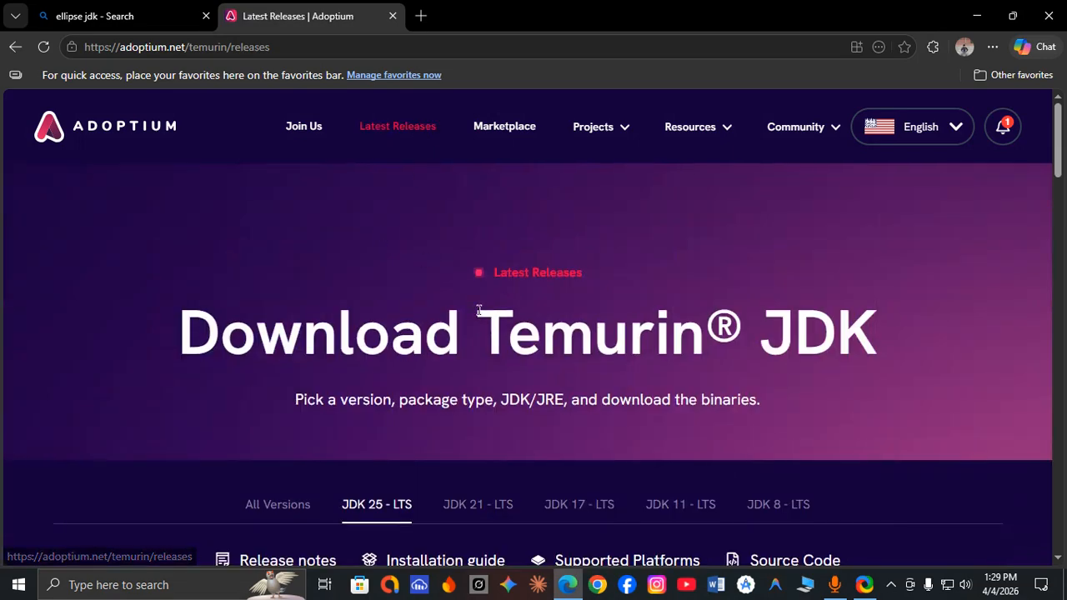
{"action": "scroll", "coordinate": [400, 413], "scroll_direction": "down", "scroll_amount": 2}
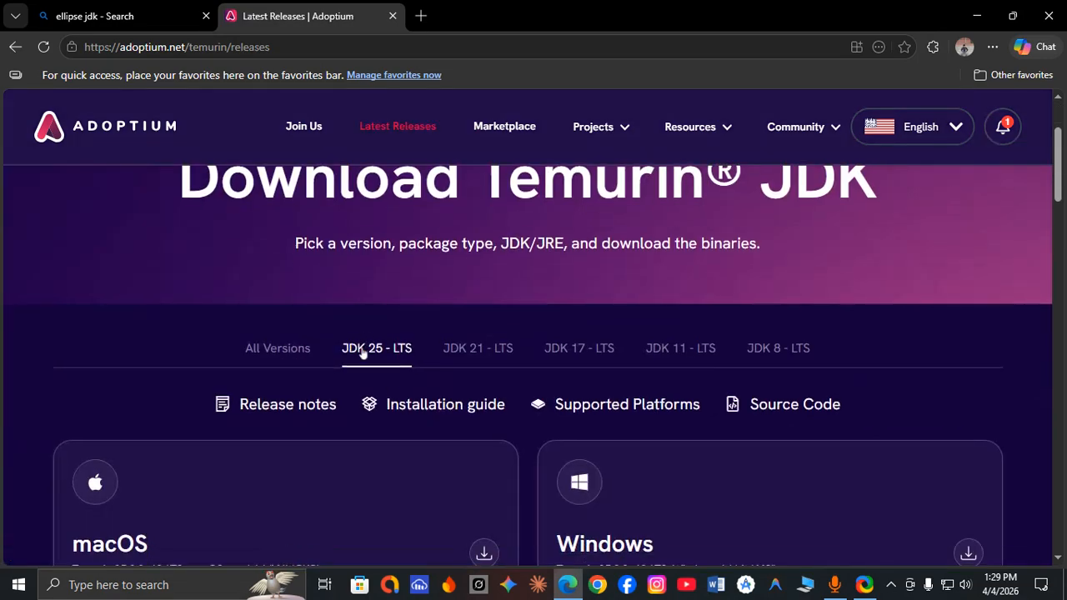
{"action": "scroll", "coordinate": [367, 357], "scroll_direction": "down", "scroll_amount": 3}
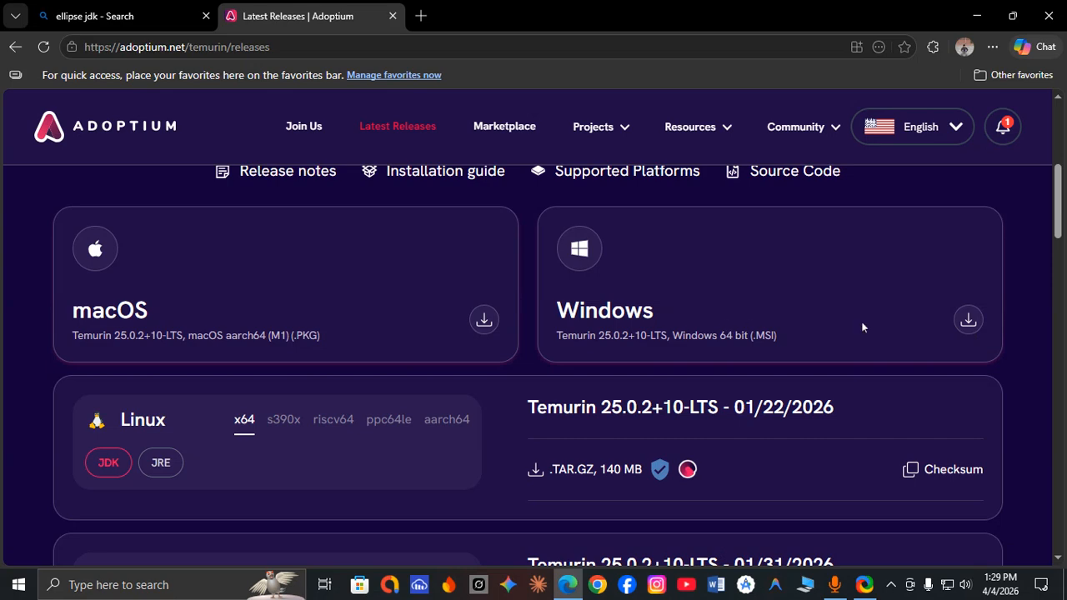
{"action": "left_click", "coordinate": [969, 321]}
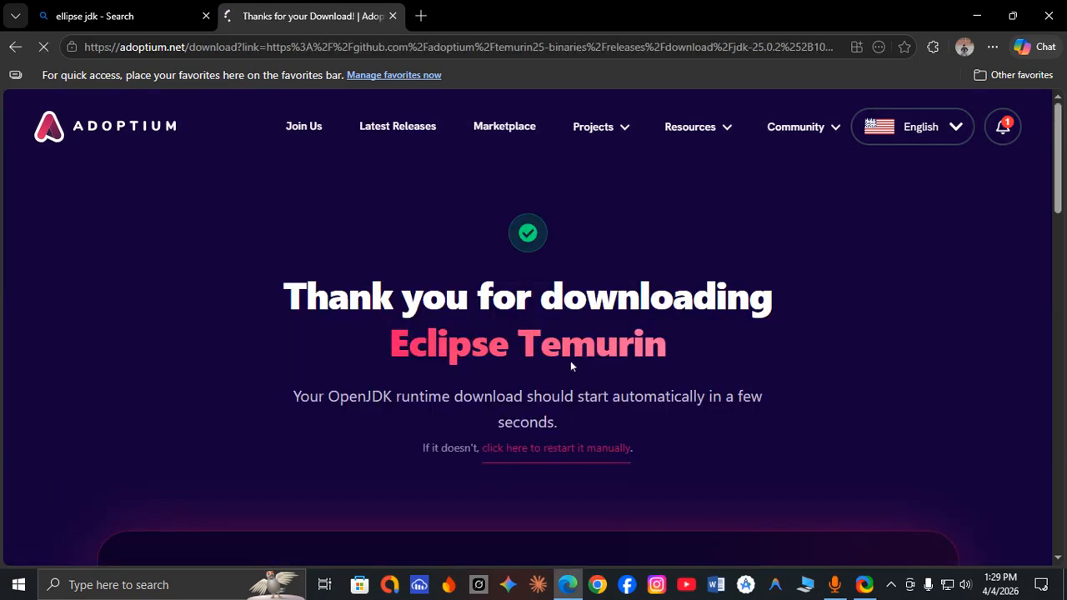
Cancel the OpenJDK25U installer download and close the browser.
{"action": "scroll", "coordinate": [570, 361], "scroll_direction": "down", "scroll_amount": 2}
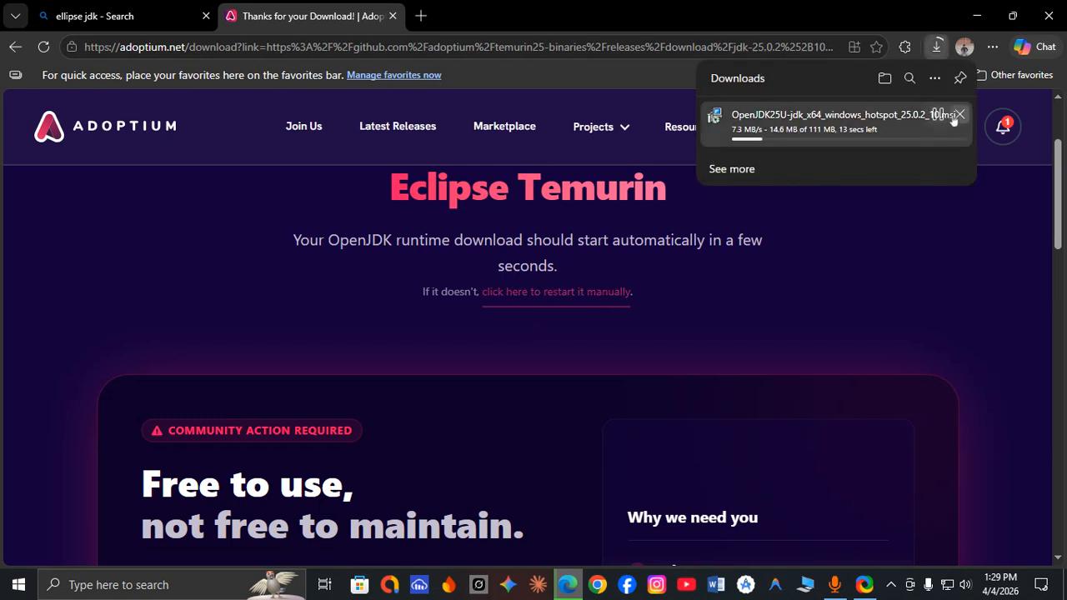
{"action": "left_click", "coordinate": [956, 116]}
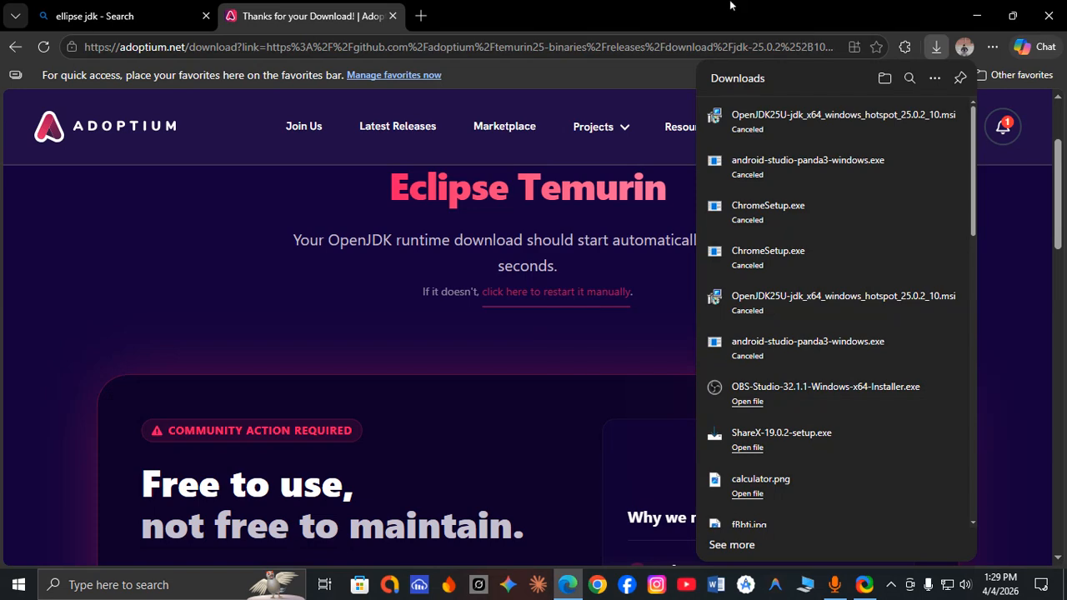
{"action": "left_click", "coordinate": [716, 258]}
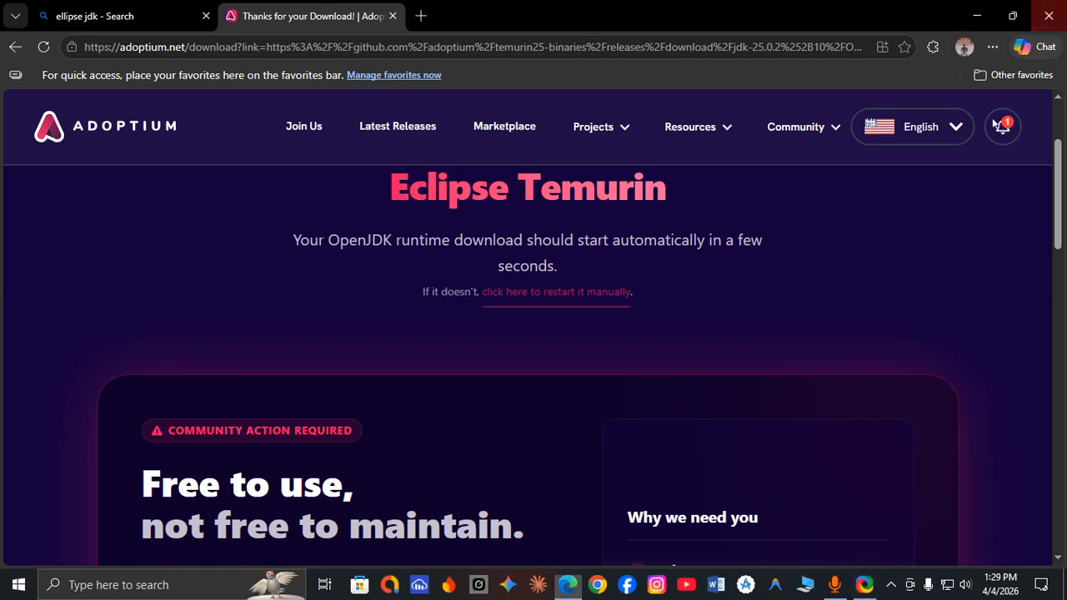
{"action": "left_click", "coordinate": [1049, 16]}
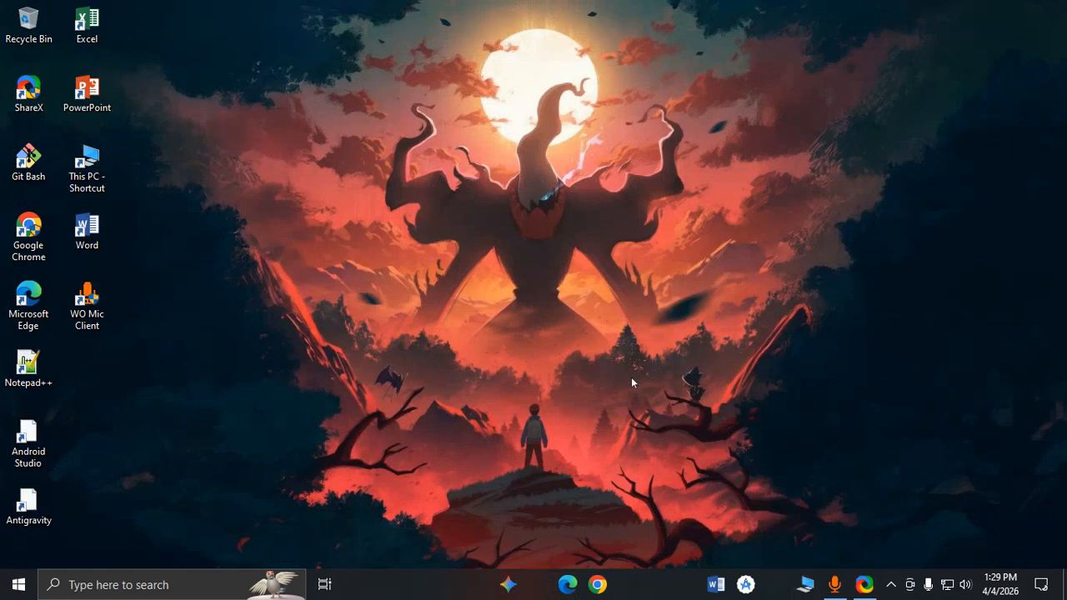
Locate the OpenJDK25U installer in the Files folder on drive E: in File Explorer, then close the window.
{"action": "key", "text": "super+e"}
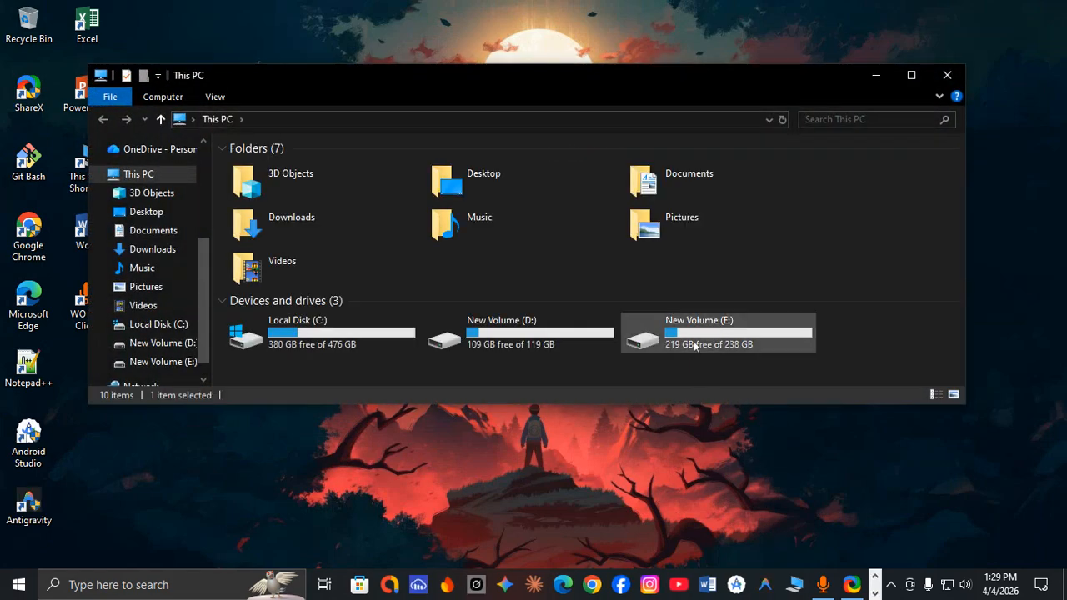
{"action": "double_click", "coordinate": [725, 333]}
{"action": "double_click", "coordinate": [327, 246]}
{"action": "left_click", "coordinate": [282, 233]}
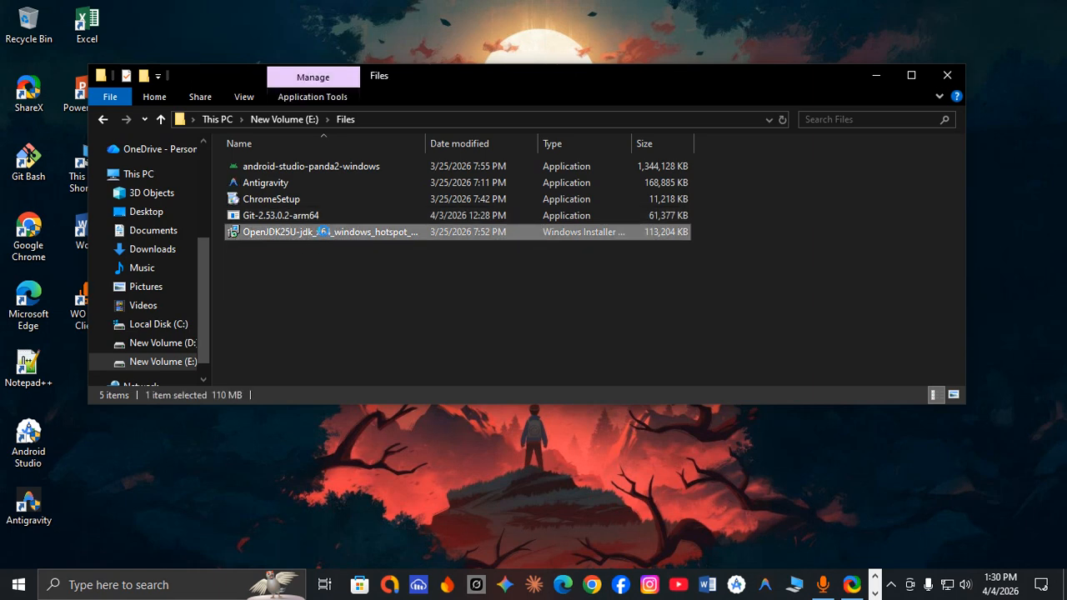
{"action": "right_click", "coordinate": [323, 233]}
{"action": "left_click", "coordinate": [948, 75]}
{"action": "left_click", "coordinate": [948, 75]}
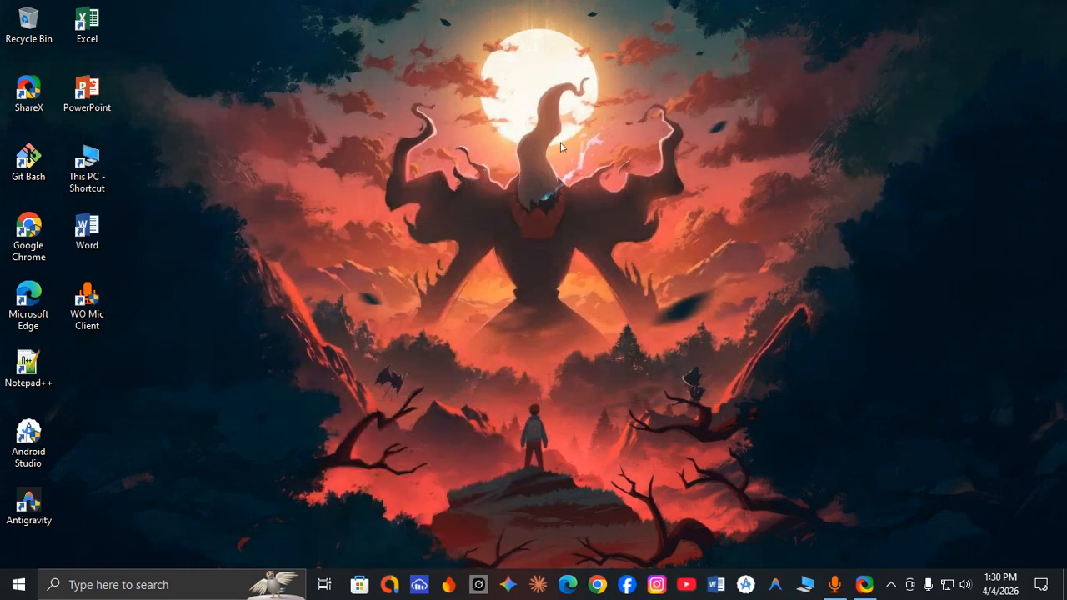
{"action": "right_click", "coordinate": [293, 69]}
{"action": "left_click", "coordinate": [340, 117]}
{"action": "right_click", "coordinate": [299, 22]}
{"action": "left_click", "coordinate": [320, 68]}
{"action": "right_click", "coordinate": [291, 2]}
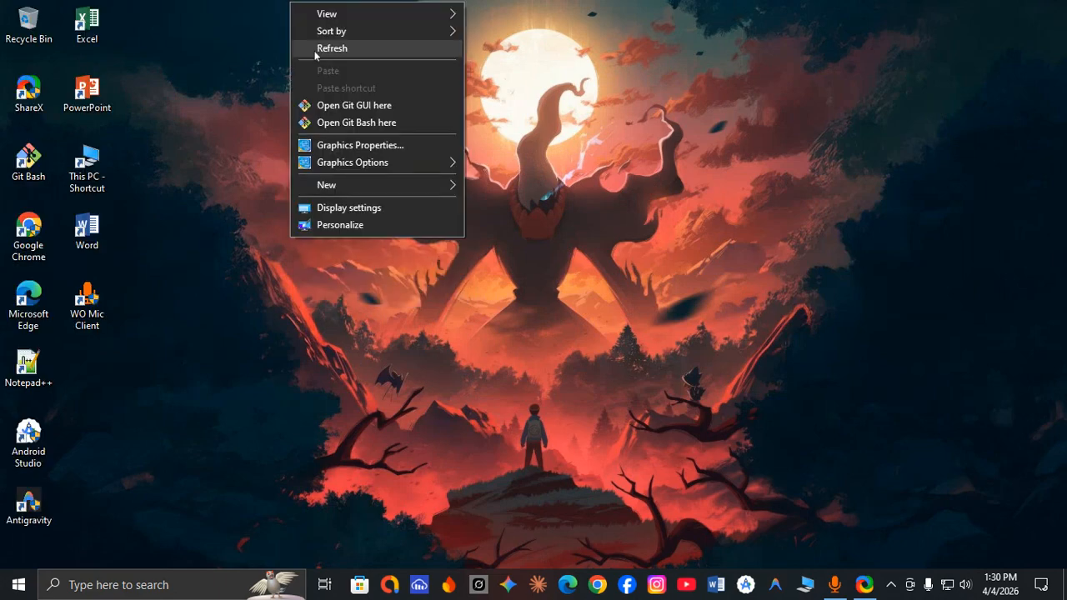
{"action": "left_click", "coordinate": [314, 50]}
{"action": "right_click", "coordinate": [290, 3]}
{"action": "left_click", "coordinate": [308, 48]}
{"action": "right_click", "coordinate": [300, 3]}
{"action": "left_click", "coordinate": [308, 50]}
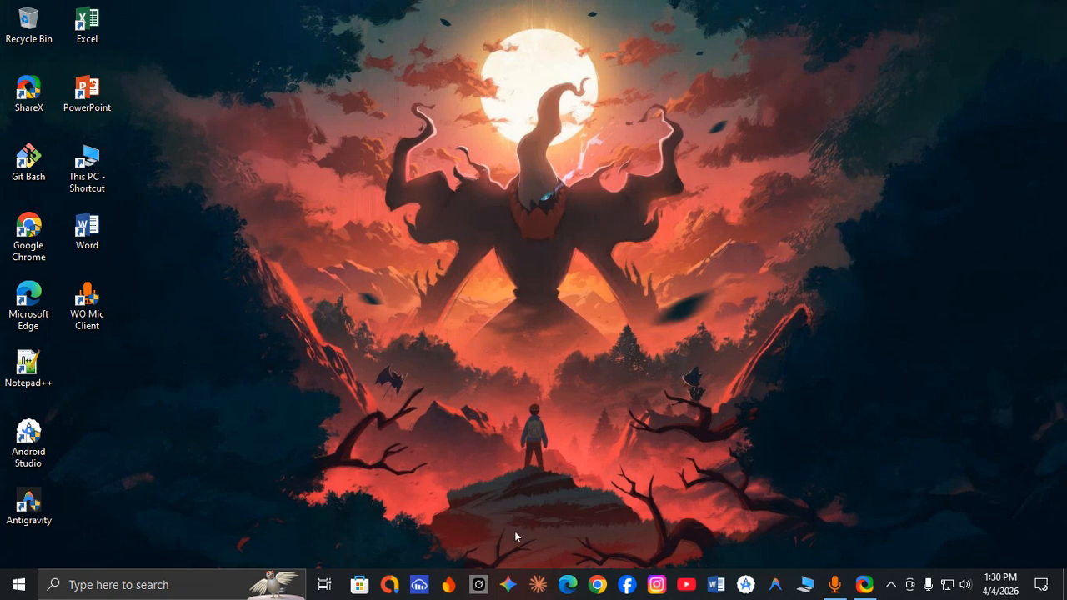
Try to run "flutter sdk" in a Command Prompt, then close the window.
{"action": "left_click", "coordinate": [185, 592]}
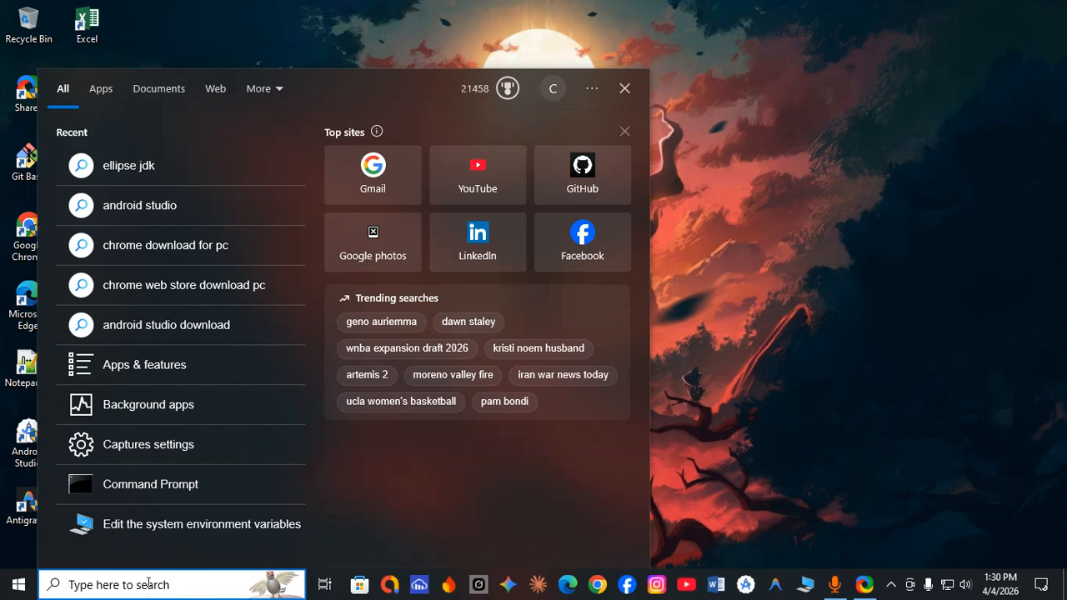
{"action": "type", "text": "cmd"}
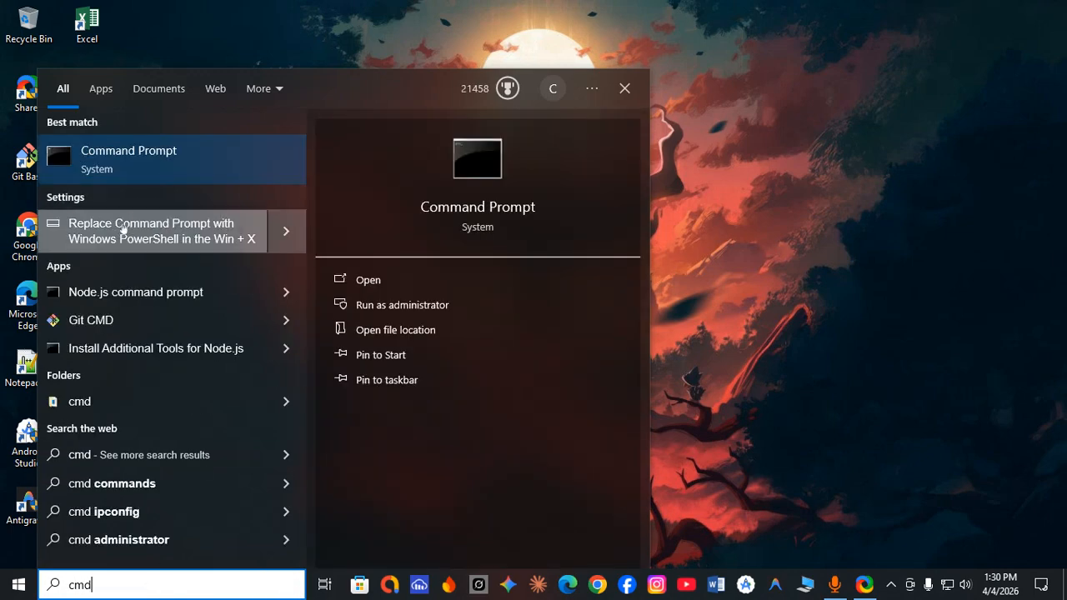
{"action": "left_click", "coordinate": [126, 169]}
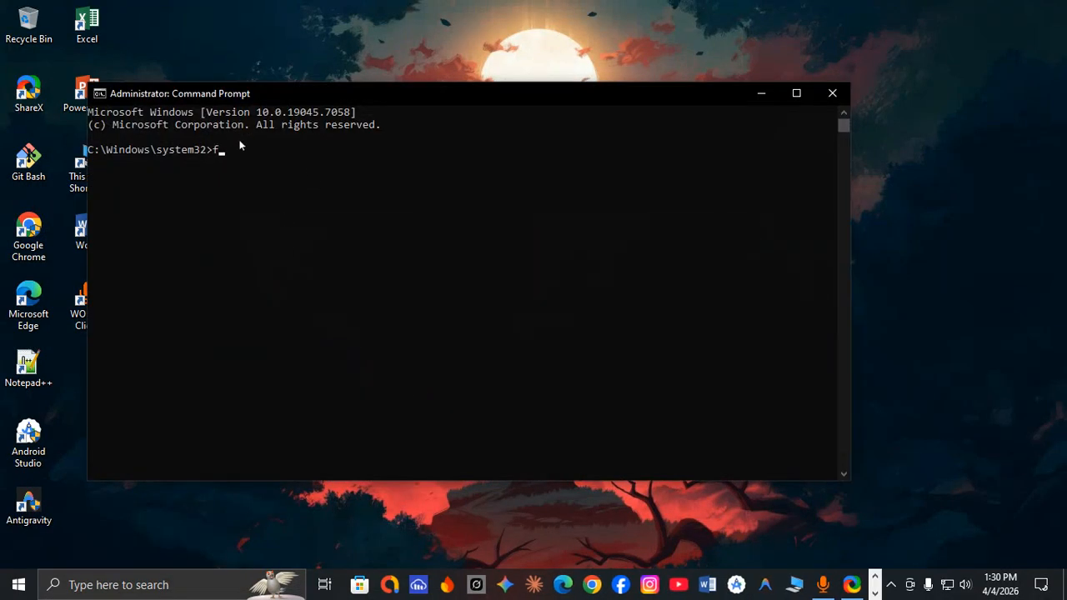
{"action": "type", "text": "flutter sdk"}
{"action": "key", "text": "Return"}
{"action": "left_click_drag", "start_coordinate": [327, 100], "coordinate": [396, 92]}
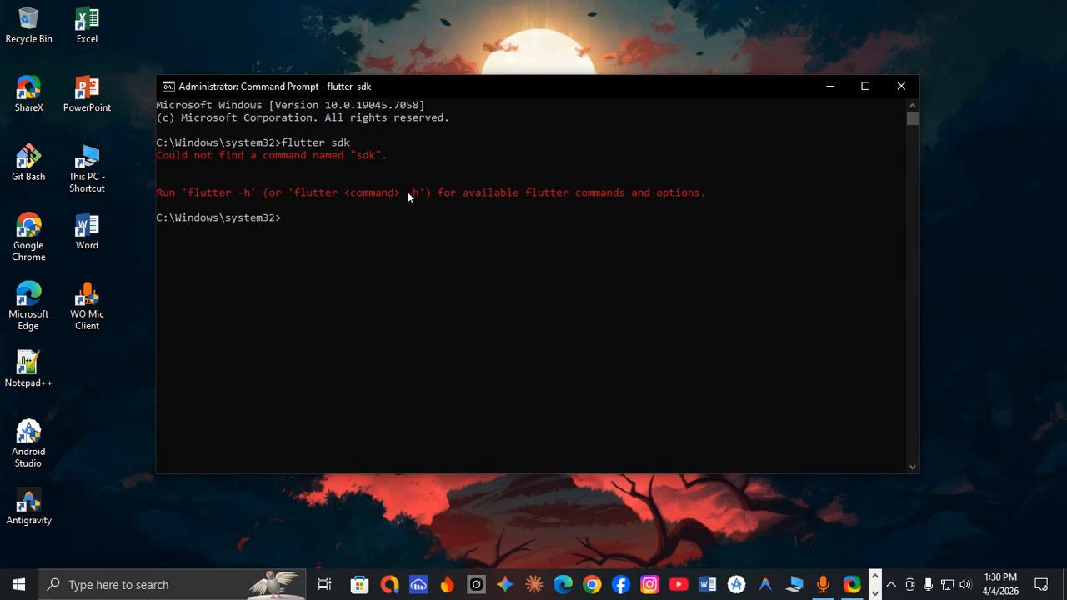
{"action": "left_click", "coordinate": [896, 88]}
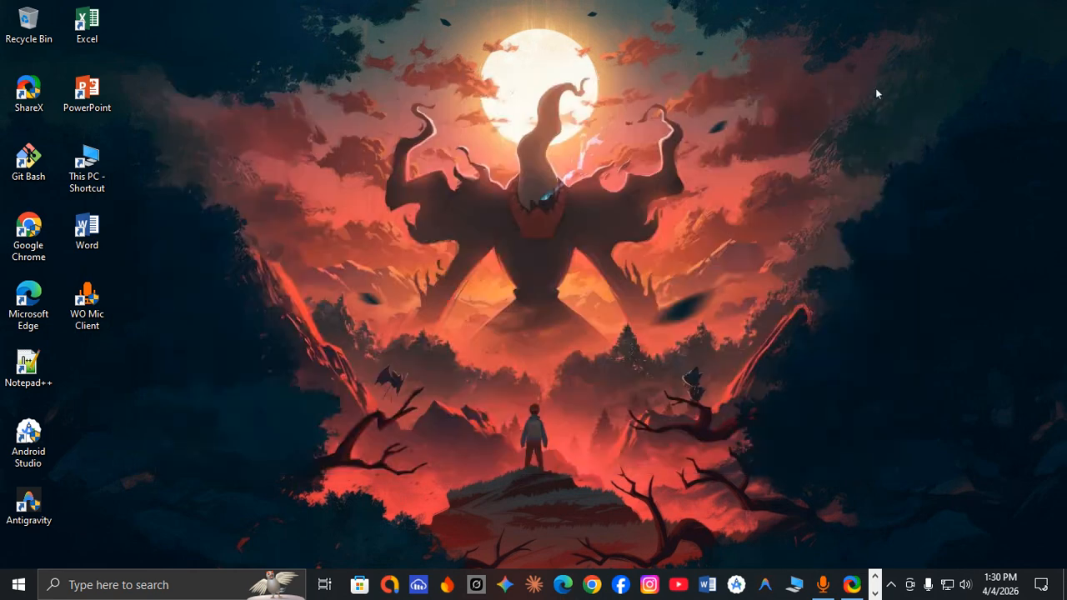
Open a new Command Prompt and run "flutter doctor" to check the Flutter setup.
{"action": "left_click", "coordinate": [202, 590]}
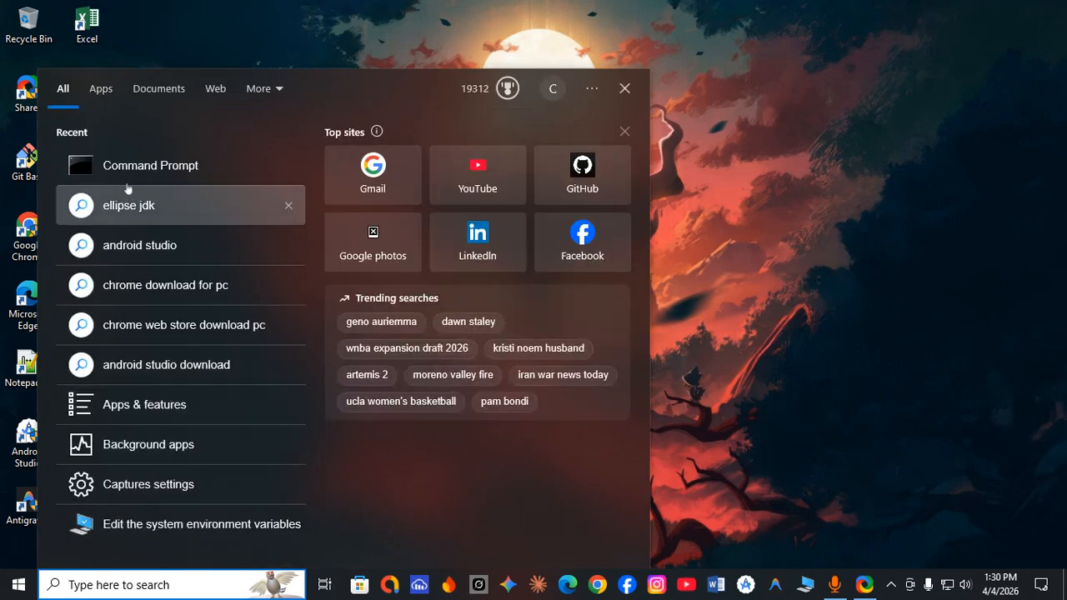
{"action": "left_click", "coordinate": [127, 168]}
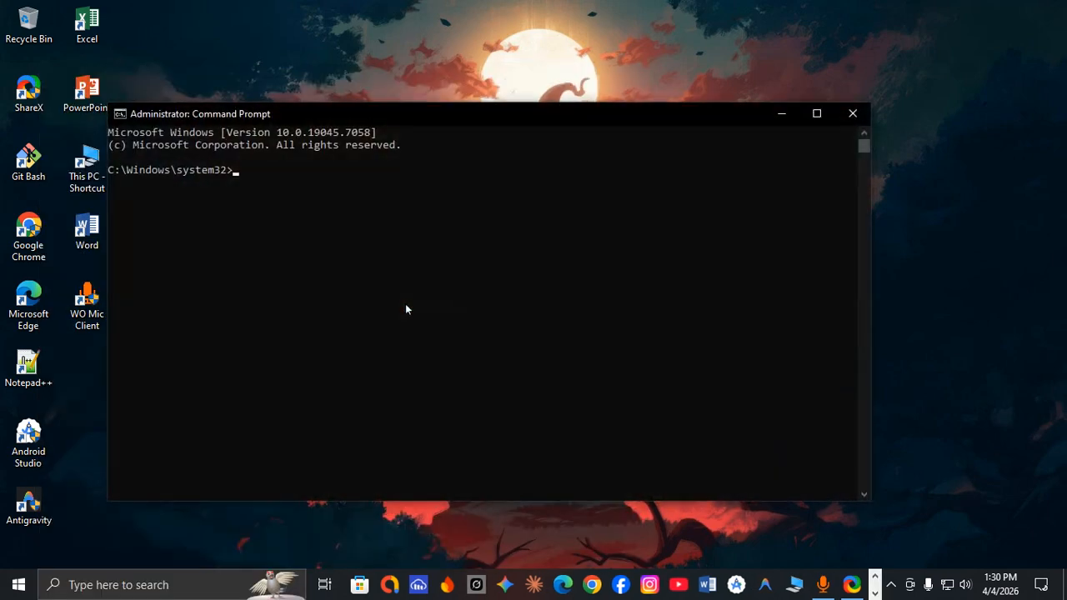
{"action": "type", "text": "flutter doctor"}
{"action": "key", "text": "Return"}
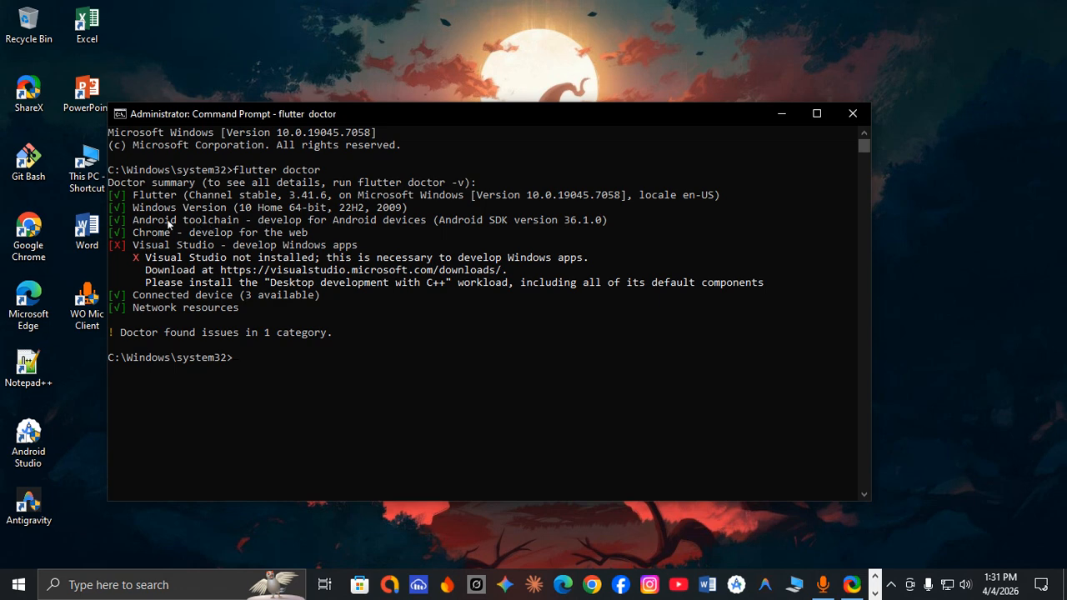
Examine the Android toolchain line of the doctor summary, then close the Command Prompt.
{"action": "left_click_drag", "start_coordinate": [134, 221], "coordinate": [608, 223]}
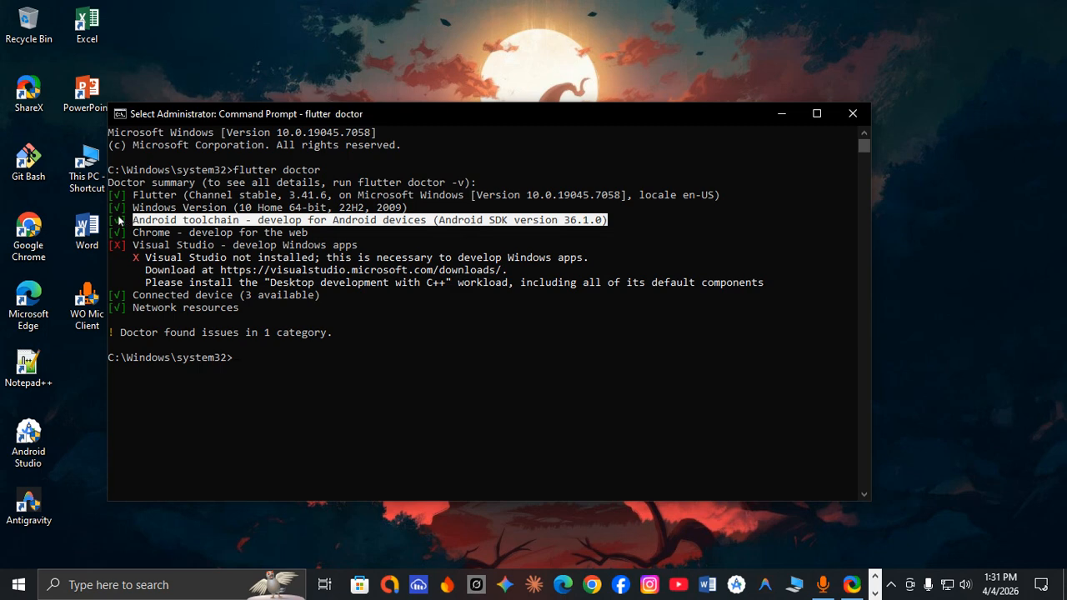
{"action": "left_click", "coordinate": [192, 223]}
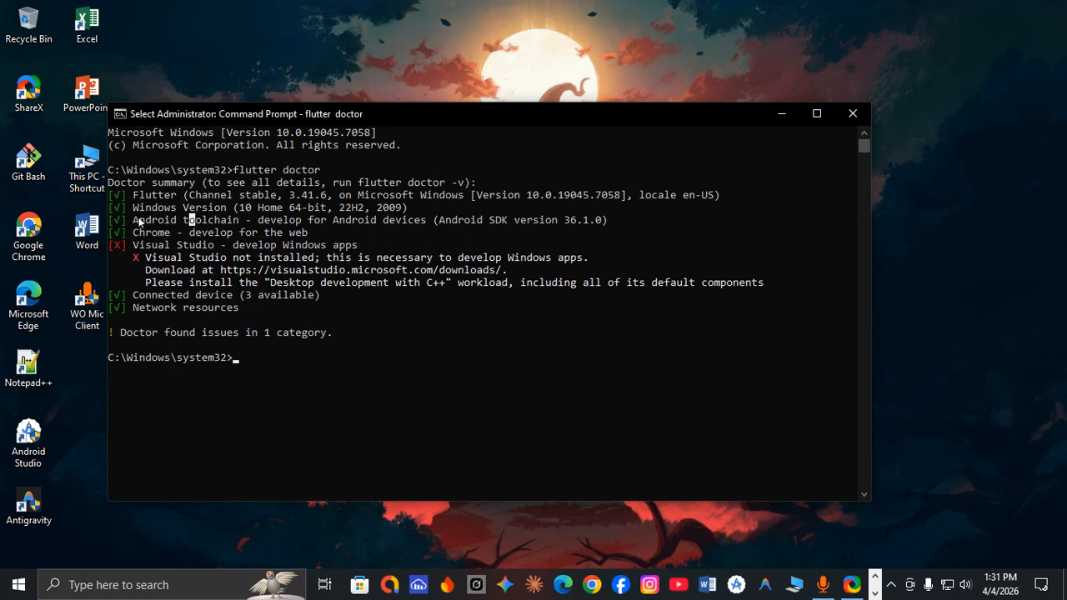
{"action": "left_click_drag", "start_coordinate": [133, 221], "coordinate": [603, 224]}
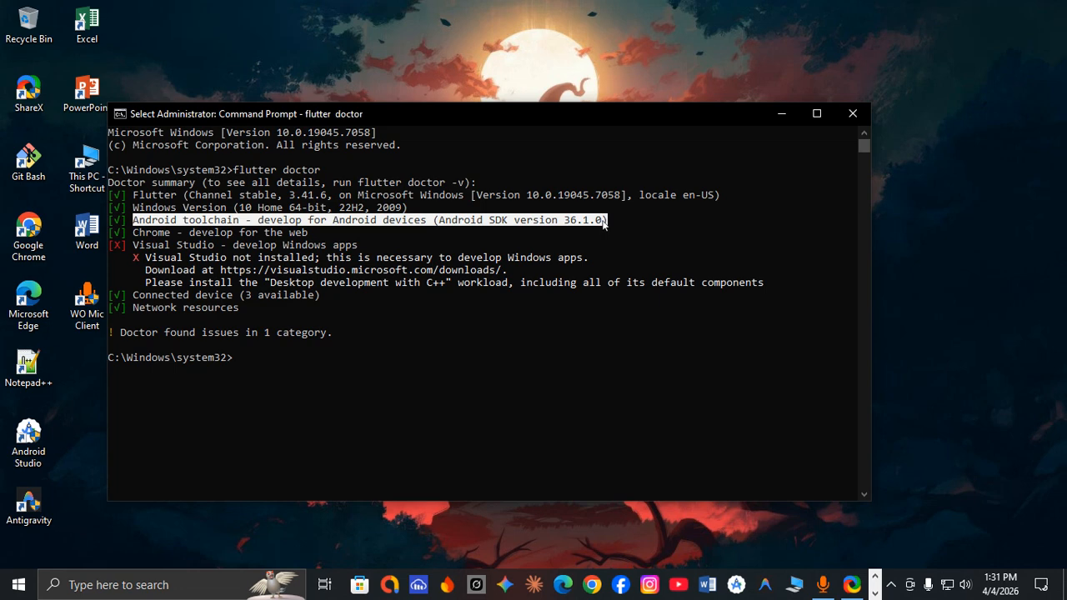
{"action": "left_click", "coordinate": [291, 369]}
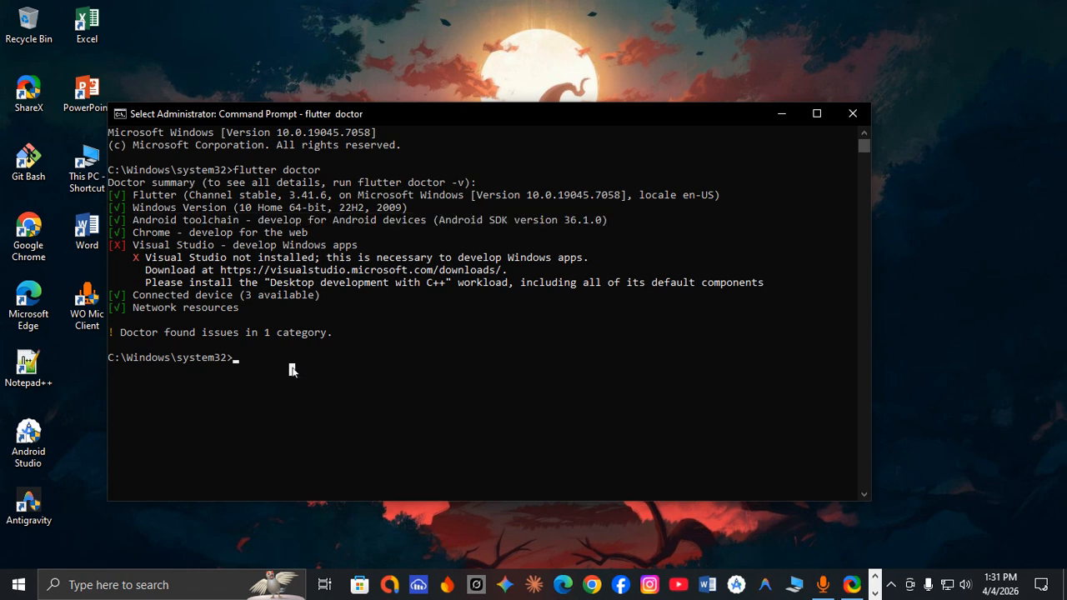
{"action": "left_click", "coordinate": [248, 360]}
{"action": "left_click", "coordinate": [855, 113]}
Reopen the Command Prompt and run "flutter doctor" again.
{"action": "left_click", "coordinate": [199, 588]}
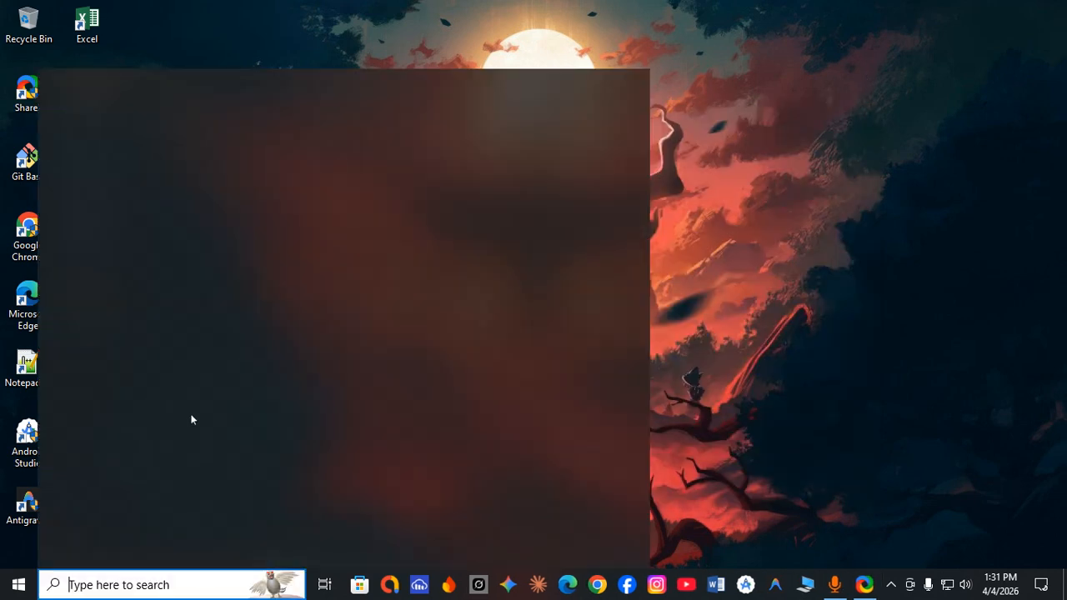
{"action": "left_click", "coordinate": [139, 180]}
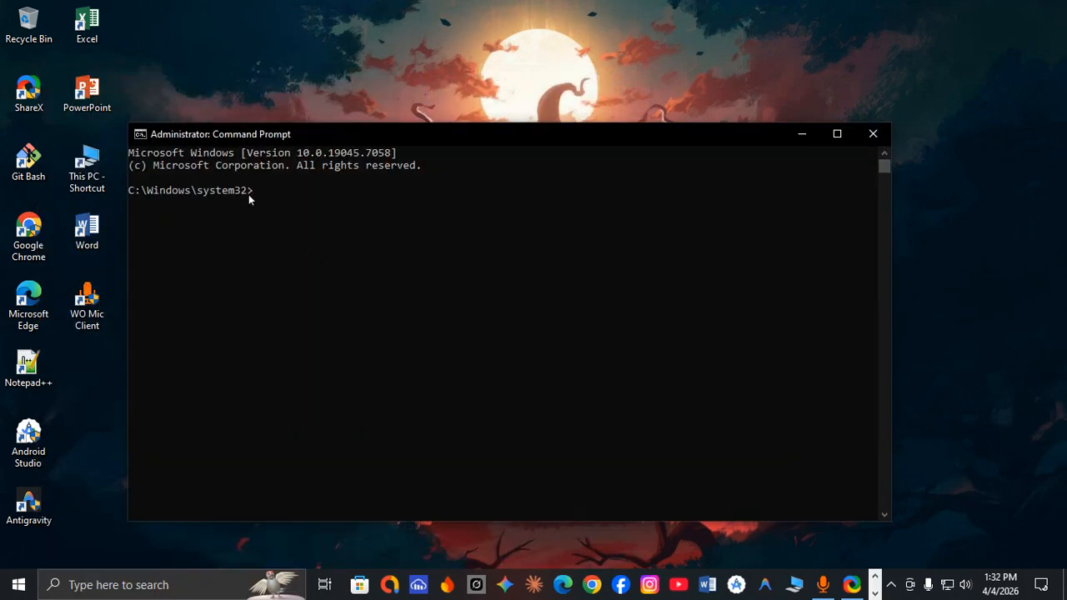
{"action": "type", "text": "flutter doctor"}
{"action": "key", "text": "Return"}
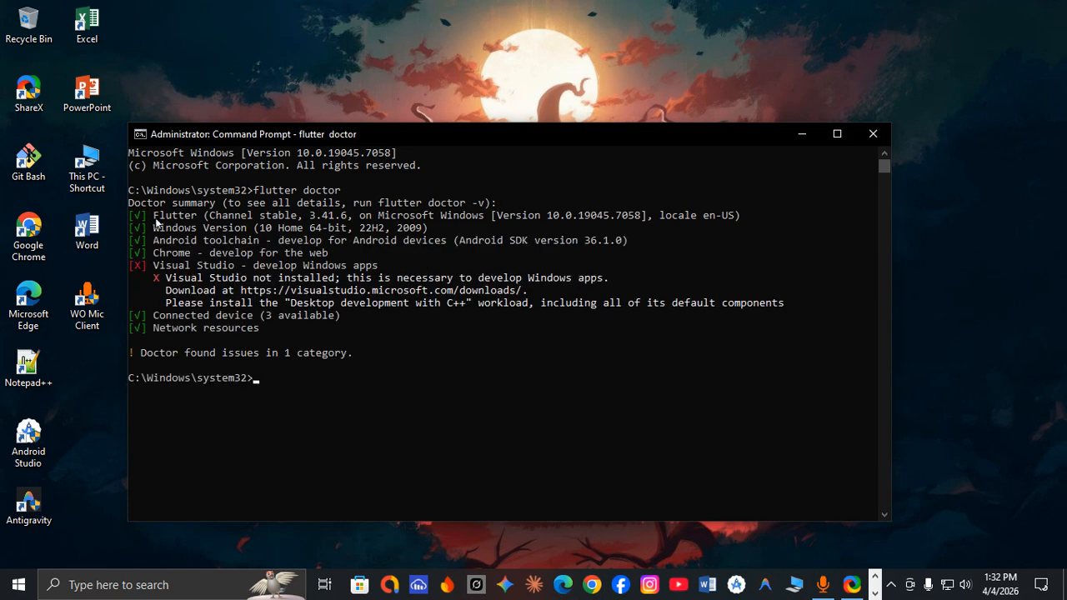
Review all the entries of the doctor summary from Flutter to Network resources, then close the Command Prompt.
{"action": "left_click_drag", "start_coordinate": [153, 215], "coordinate": [257, 331]}
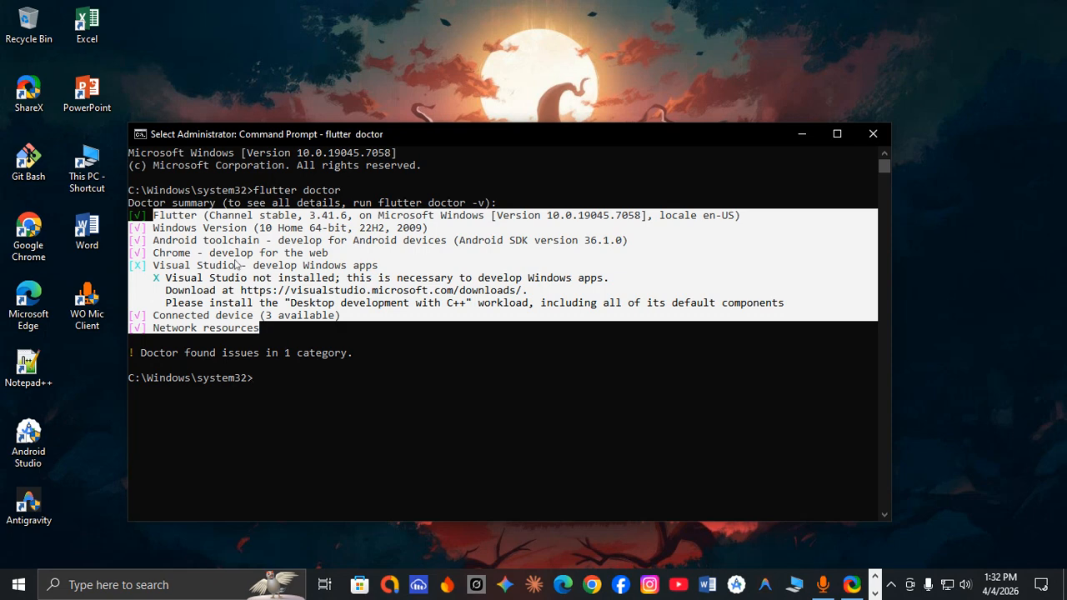
{"action": "left_click", "coordinate": [183, 253]}
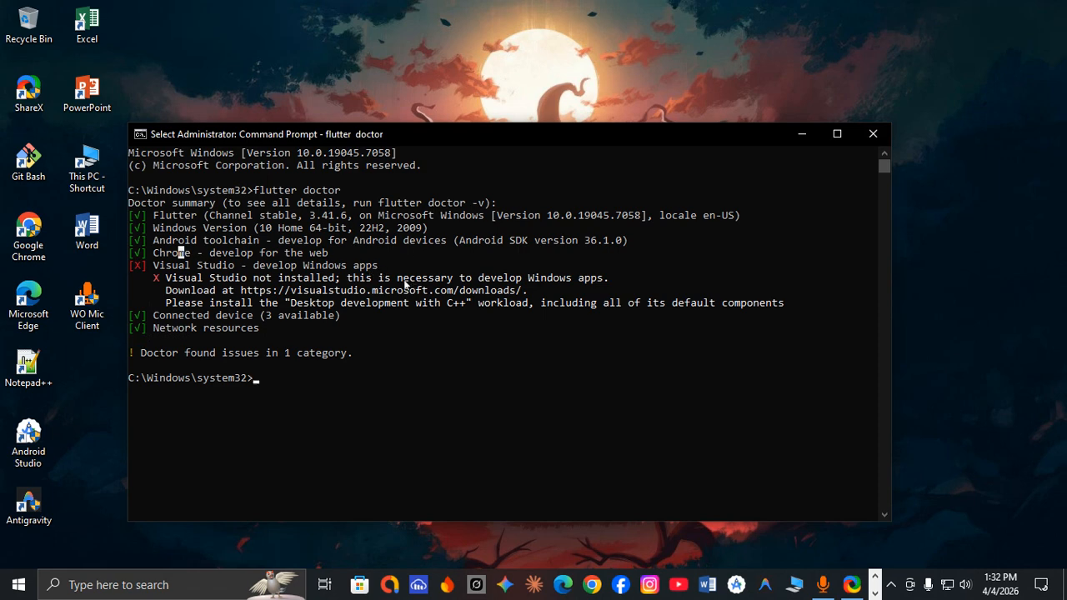
{"action": "left_click", "coordinate": [872, 133]}
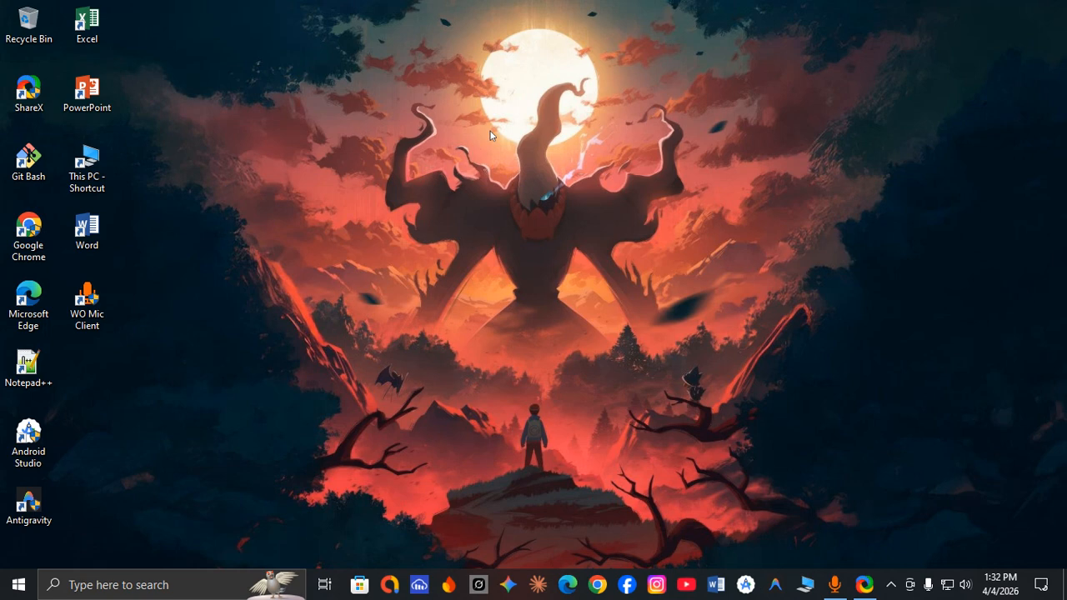
{"action": "right_click", "coordinate": [323, 32]}
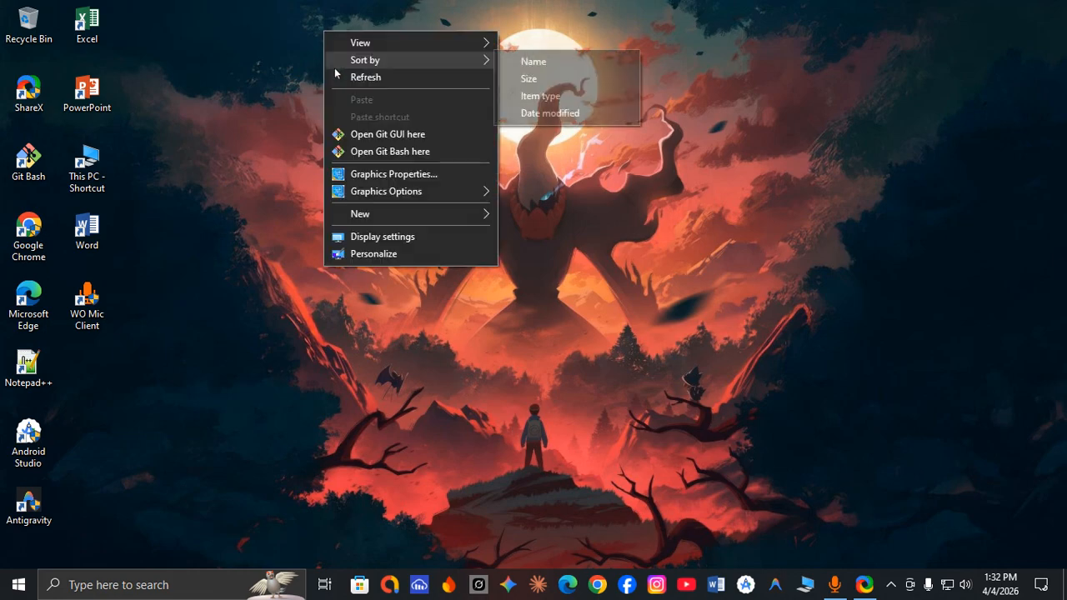
{"action": "left_click", "coordinate": [335, 71]}
{"action": "right_click", "coordinate": [285, 1]}
{"action": "left_click", "coordinate": [302, 44]}
{"action": "right_click", "coordinate": [268, 1]}
{"action": "left_click", "coordinate": [287, 45]}
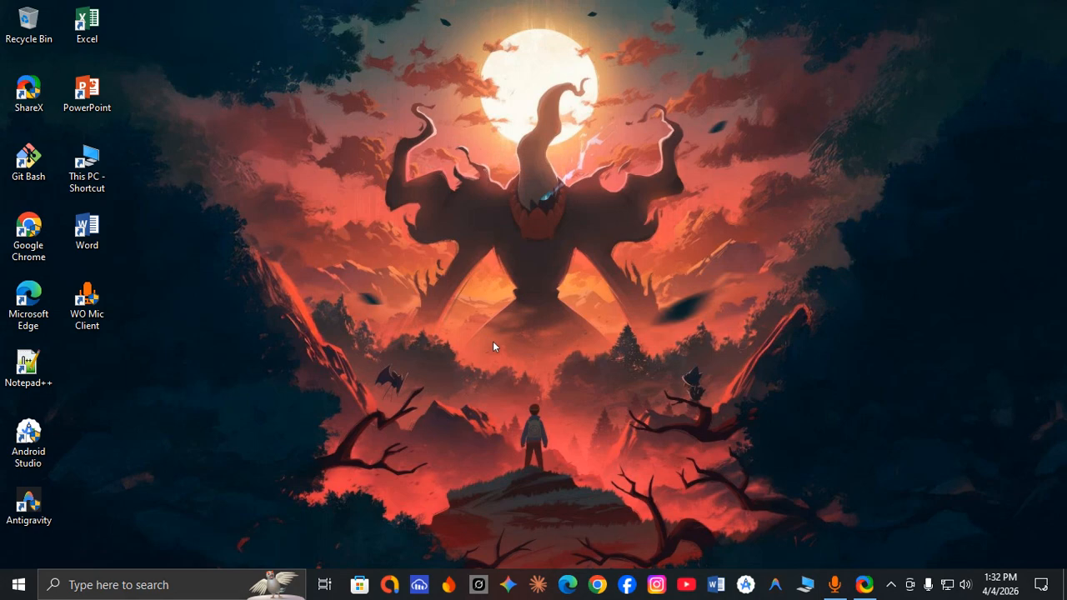
Open the Files folder on New Volume (E:) and select the Antigravity installer.
{"action": "left_click", "coordinate": [807, 586]}
{"action": "double_click", "coordinate": [667, 332]}
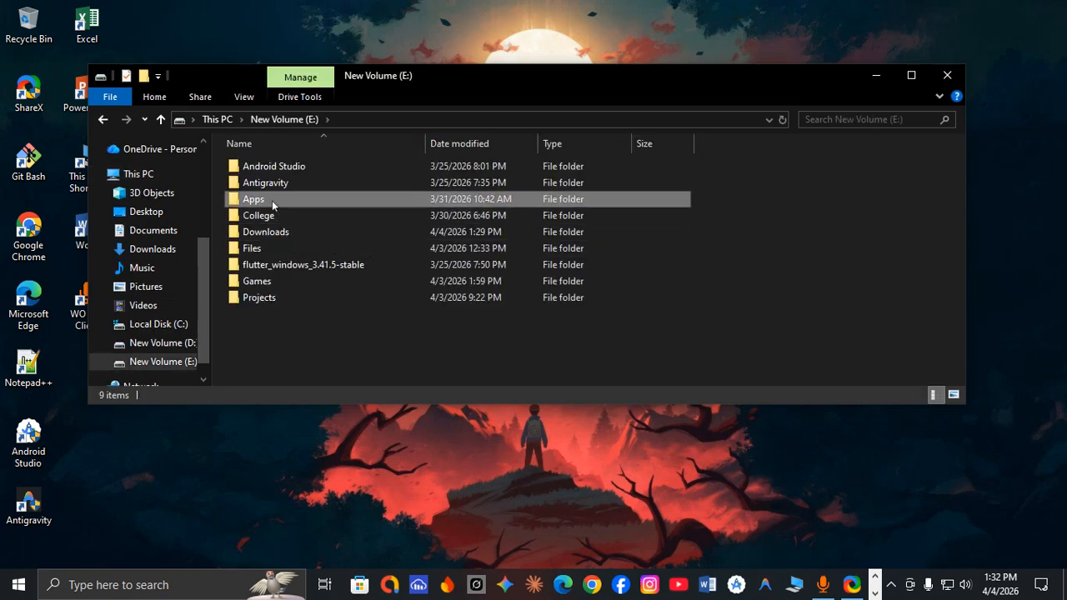
{"action": "double_click", "coordinate": [254, 248]}
{"action": "left_click", "coordinate": [264, 185]}
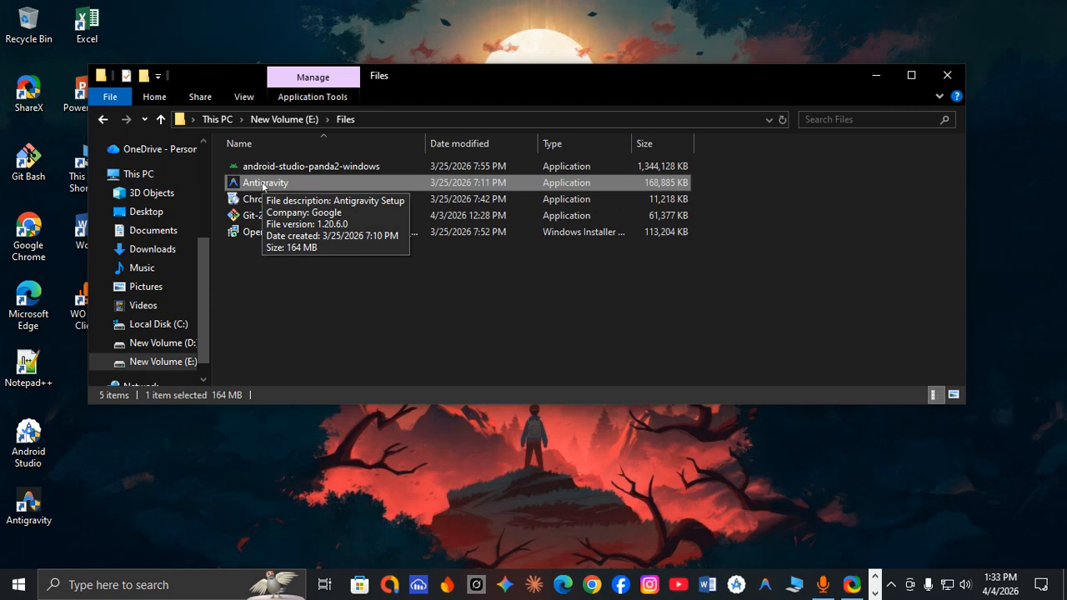
Switch to Microsoft Edge and search the web for "antigravity".
{"action": "left_click", "coordinate": [568, 586]}
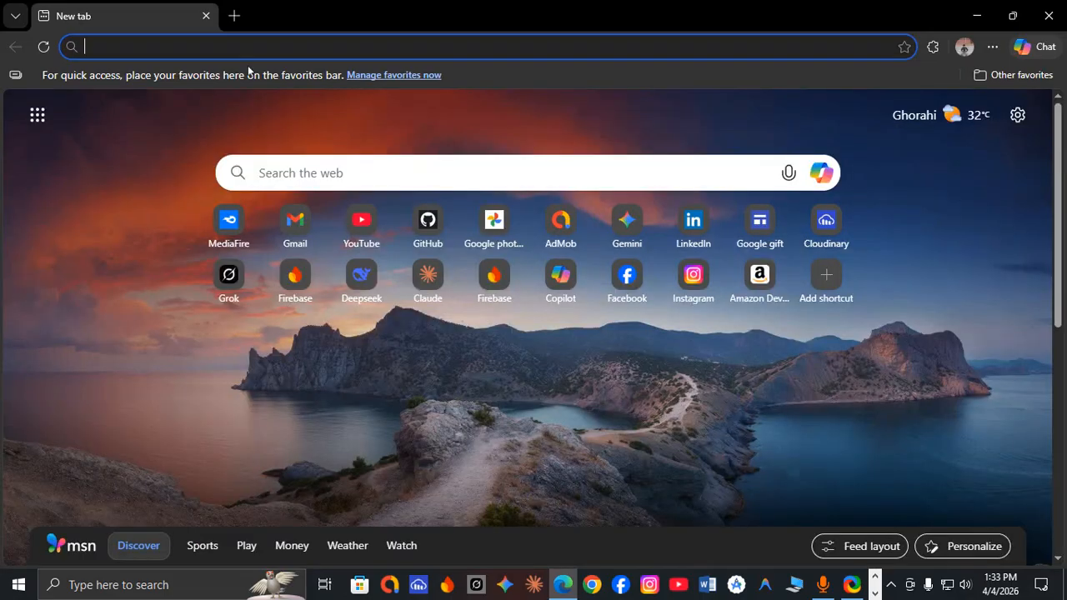
{"action": "type", "text": "antig"}
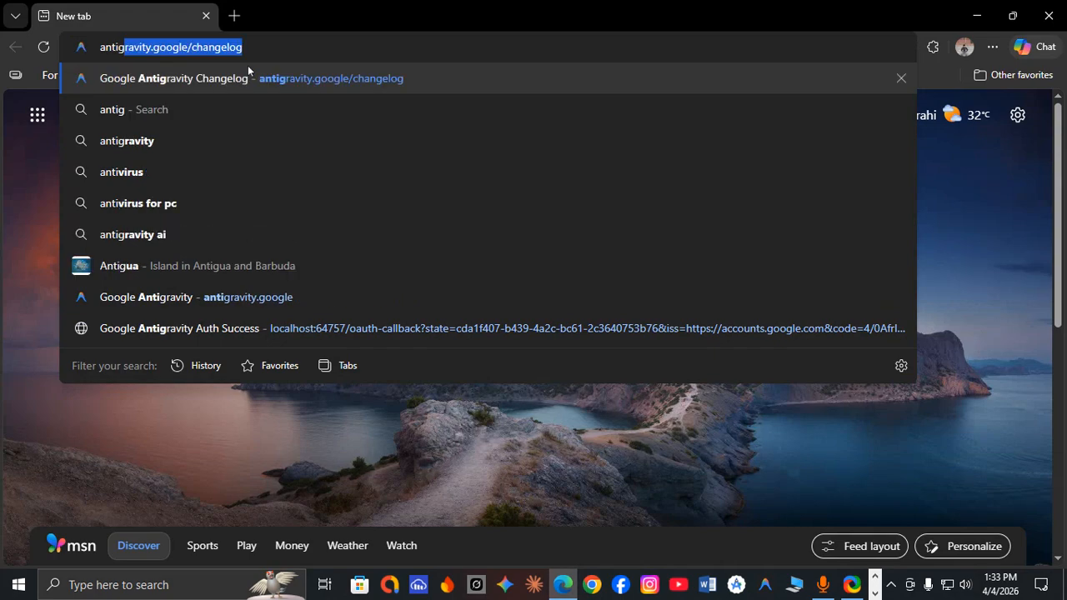
{"action": "type", "text": "ravi"}
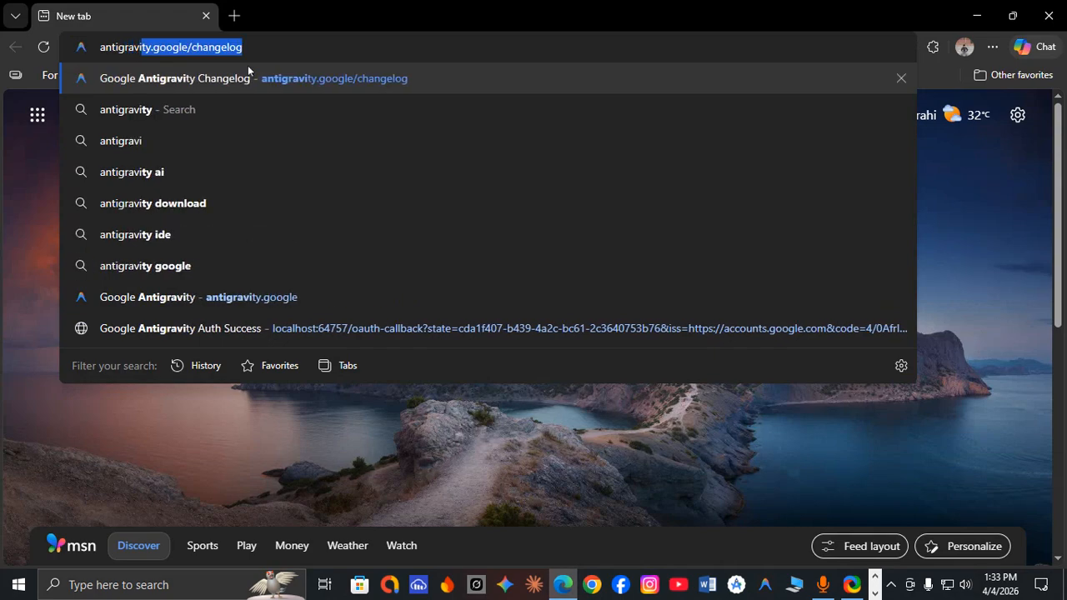
{"action": "left_click", "coordinate": [233, 98]}
Search the web for "vscode" in a new browser tab.
{"action": "left_click", "coordinate": [233, 17]}
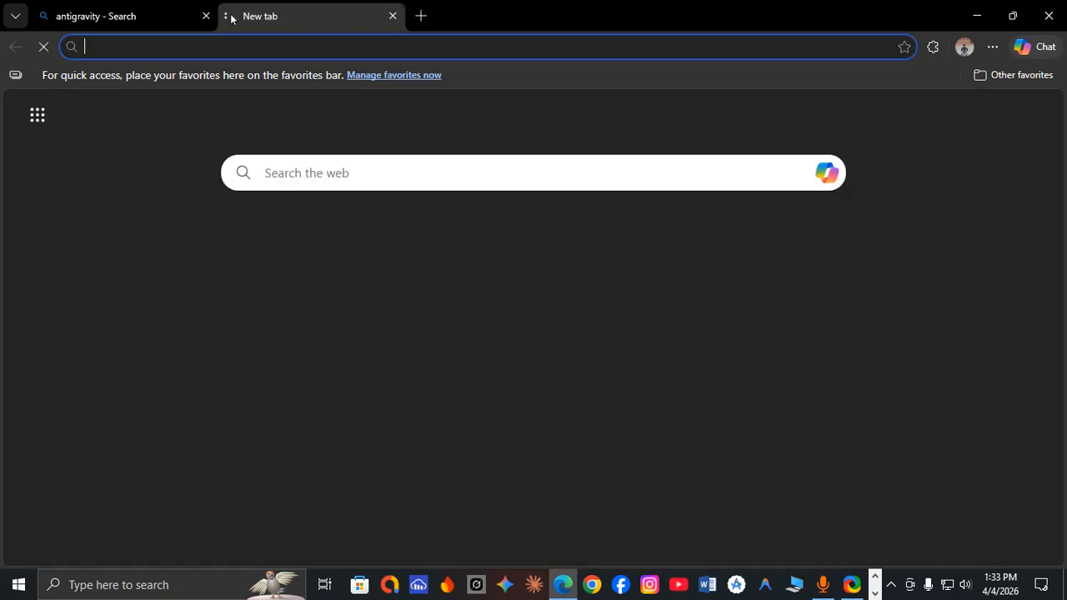
{"action": "type", "text": "vsx"}
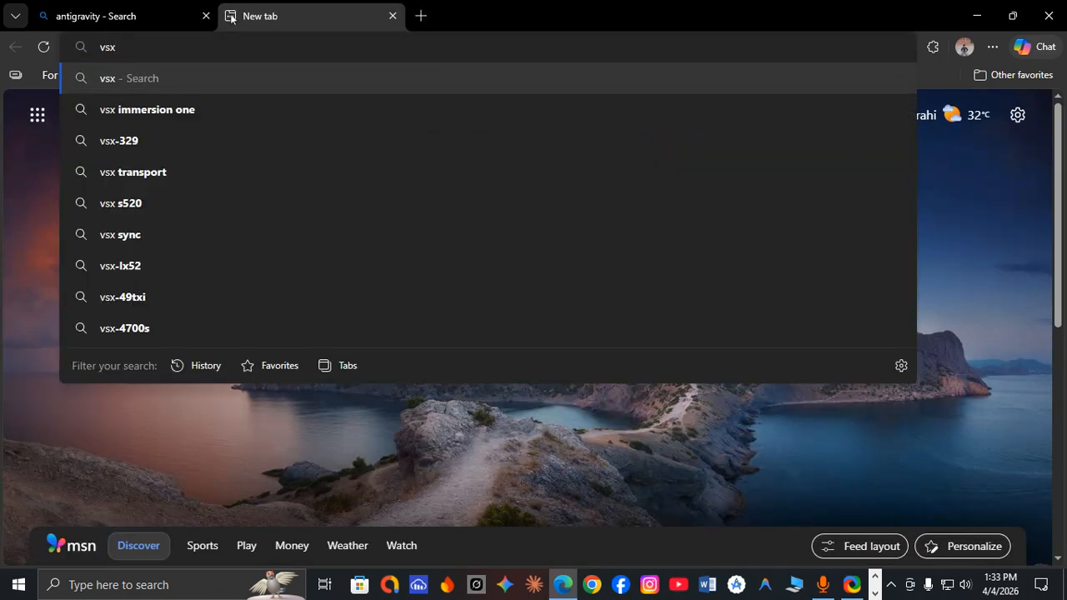
{"action": "key", "text": "BackSpace"}
{"action": "type", "text": "c"}
{"action": "key", "text": "Down"}
{"action": "key", "text": "Return"}
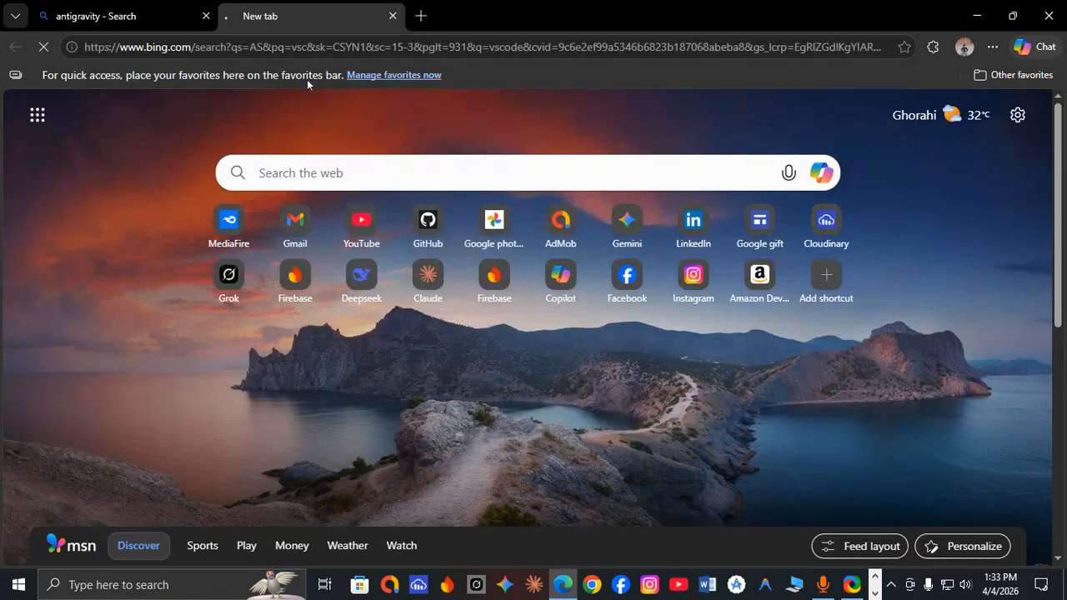
Search the web for "cursor" in another new browser tab.
{"action": "left_click", "coordinate": [421, 16]}
{"action": "type", "text": "cy"}
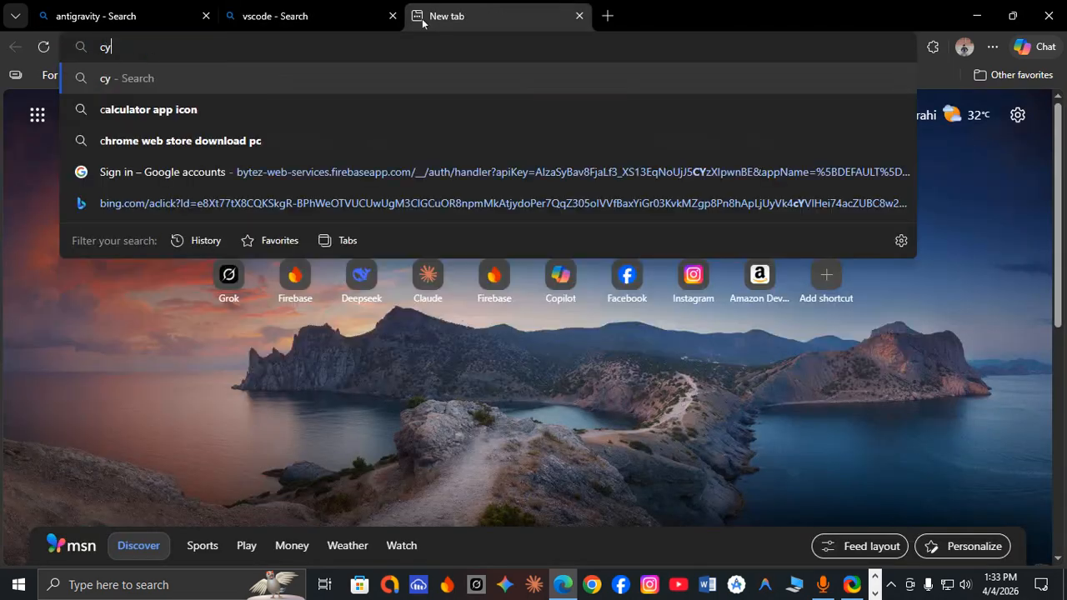
{"action": "key", "text": "BackSpace"}
{"action": "type", "text": "ursor"}
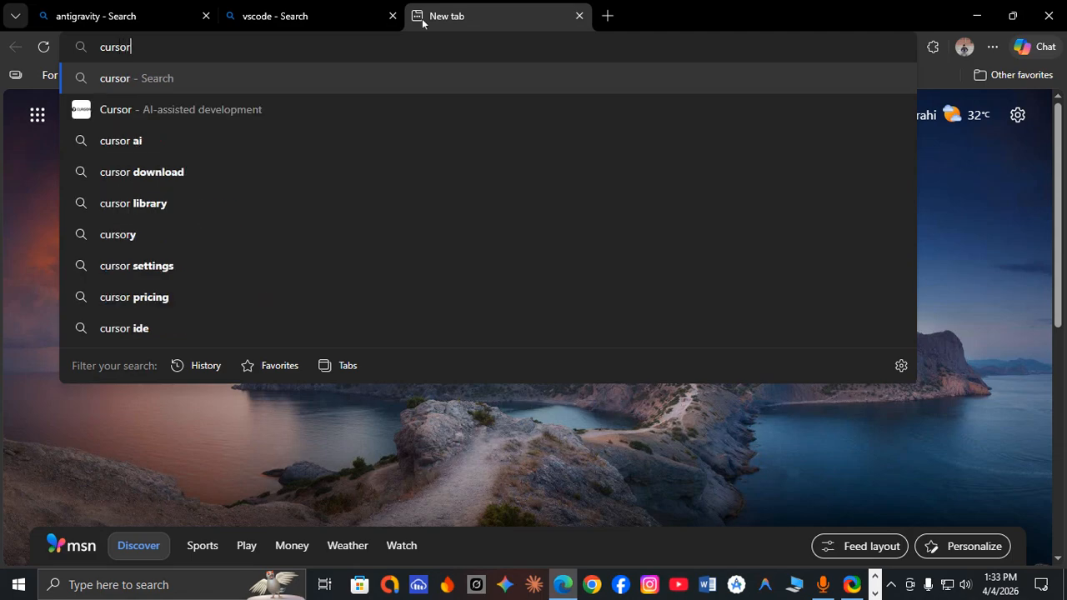
{"action": "key", "text": "Return"}
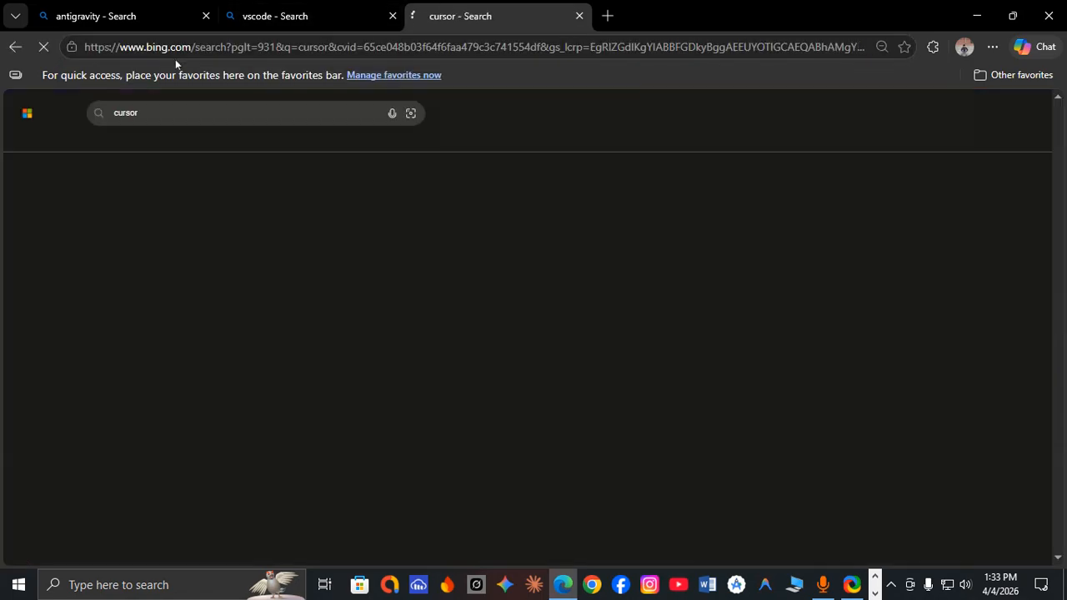
Open the Google Antigravity website from the antigravity search results and close that search tab.
{"action": "left_click", "coordinate": [101, 7]}
{"action": "left_click", "coordinate": [454, 10]}
{"action": "left_click", "coordinate": [125, 7]}
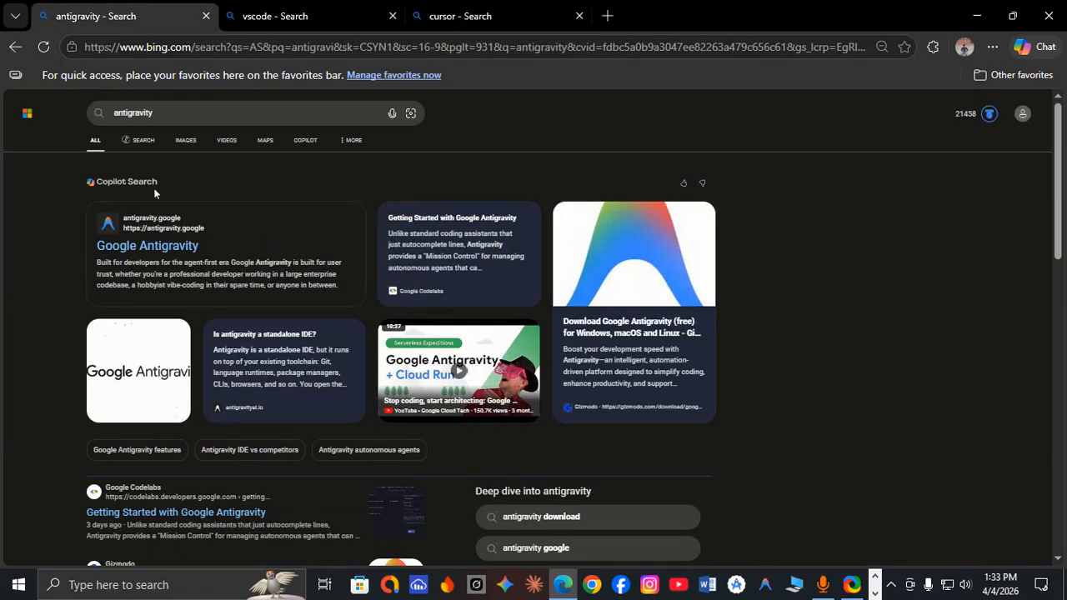
{"action": "left_click", "coordinate": [147, 245]}
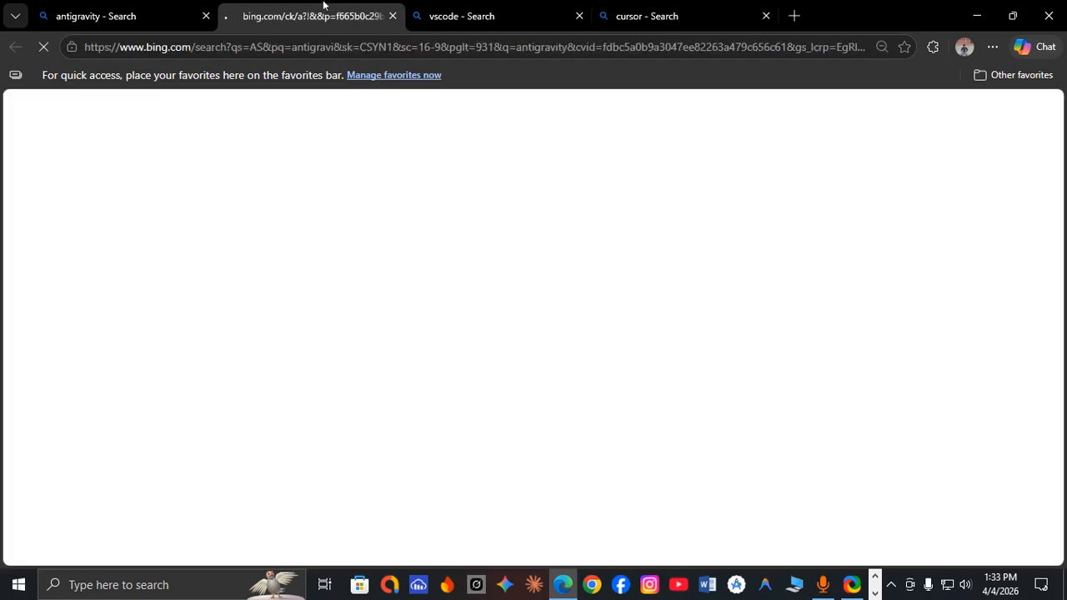
{"action": "left_click", "coordinate": [205, 16]}
Open the Cursor and Visual Studio Code websites from their search results and close both search tabs.
{"action": "left_click", "coordinate": [465, 8]}
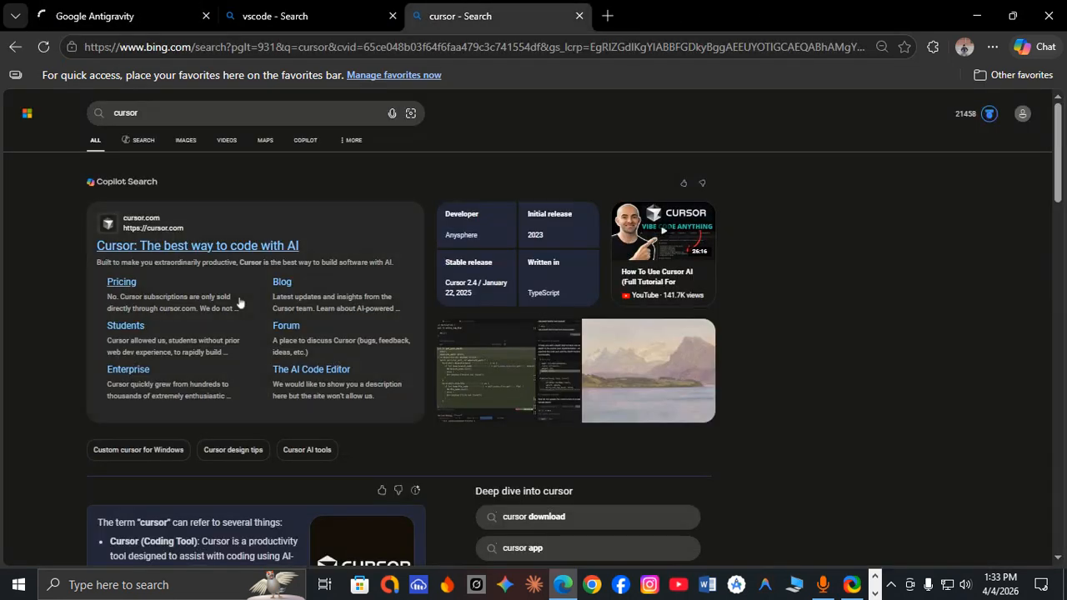
{"action": "left_click", "coordinate": [205, 251]}
{"action": "left_click", "coordinate": [302, 13]}
{"action": "left_click", "coordinate": [227, 282]}
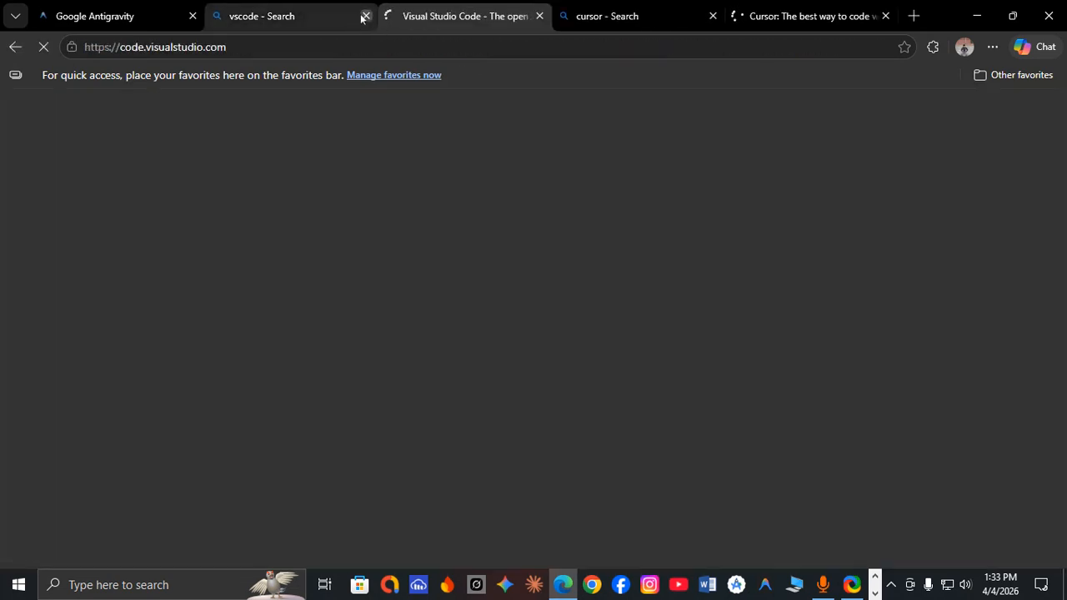
{"action": "left_click", "coordinate": [366, 16]}
{"action": "left_click", "coordinate": [539, 16]}
Review the Windows download options on the Antigravity, Visual Studio Code and Cursor websites, then close the browser and the Files folder window.
{"action": "left_click", "coordinate": [163, 25]}
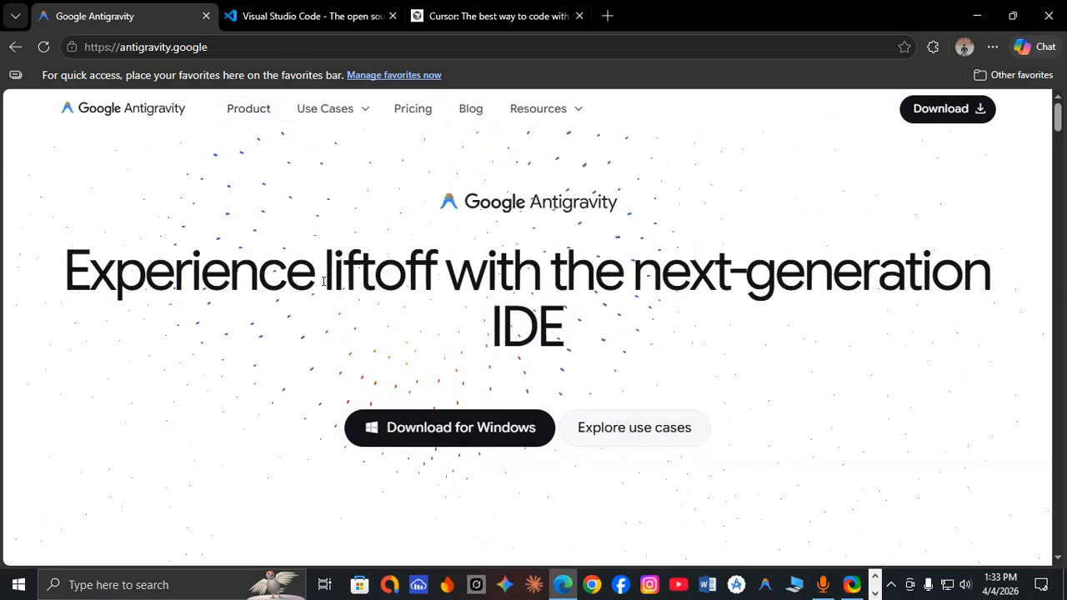
{"action": "left_click", "coordinate": [297, 12]}
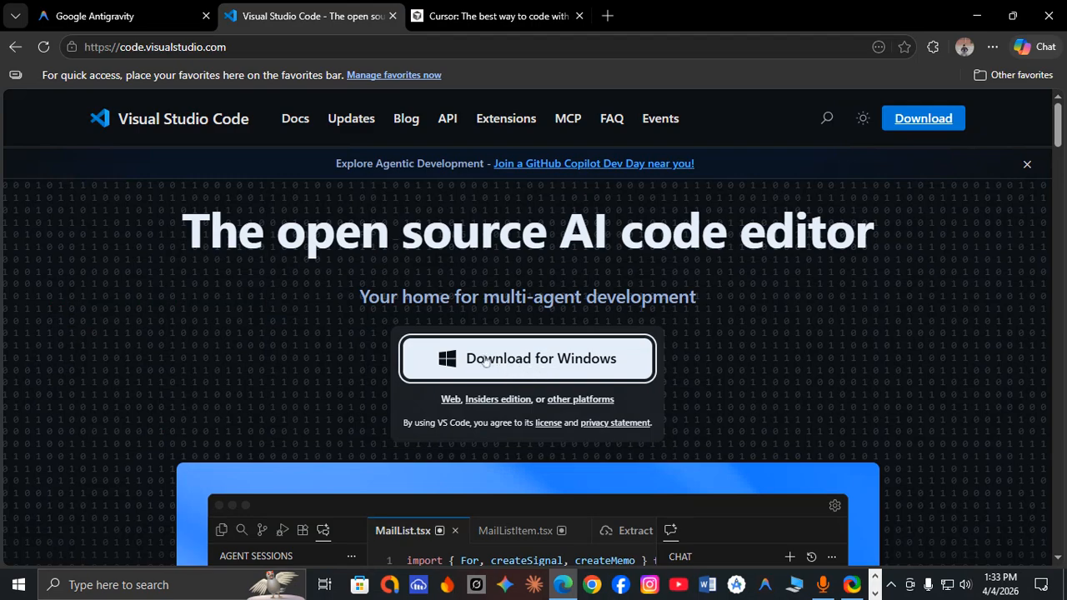
{"action": "key", "text": "ctrl+Tab"}
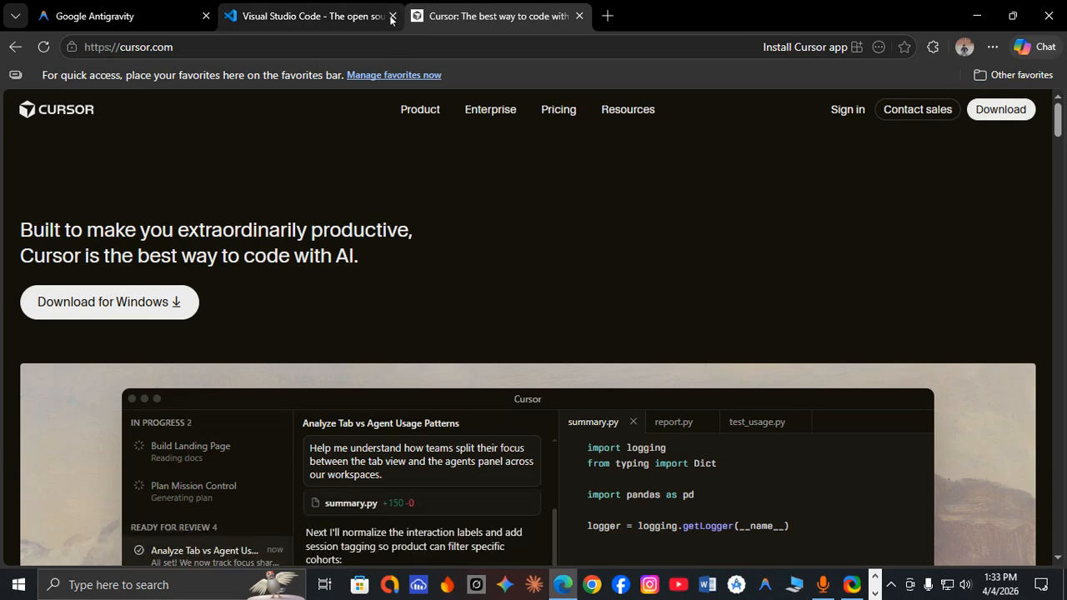
{"action": "key", "text": "ctrl+shift+Tab"}
{"action": "key", "text": "ctrl+shift+Tab"}
{"action": "key", "text": "ctrl+shift+Tab"}
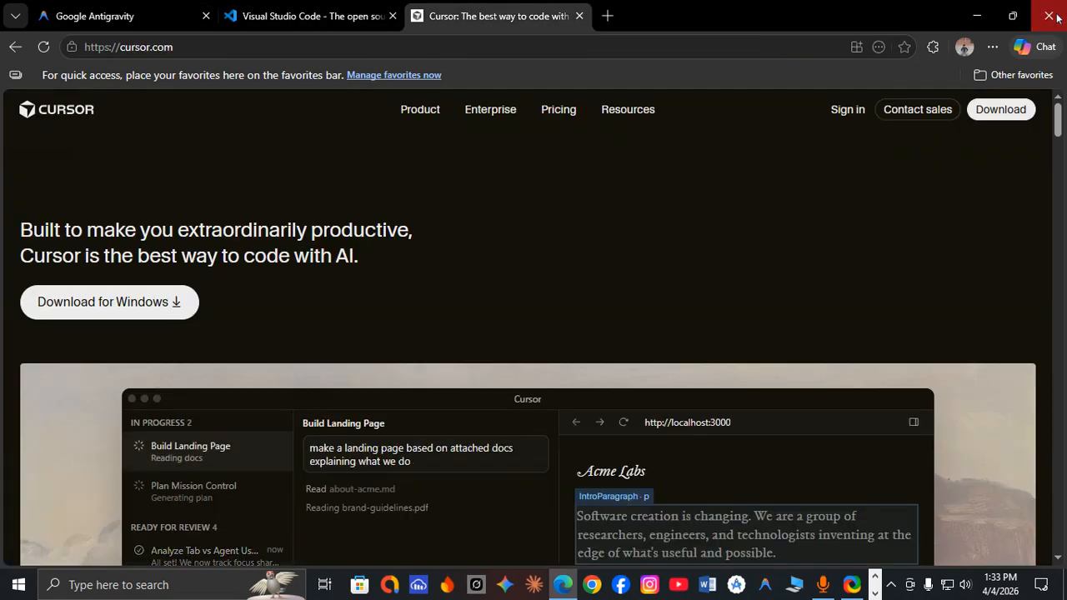
{"action": "left_click", "coordinate": [1049, 16]}
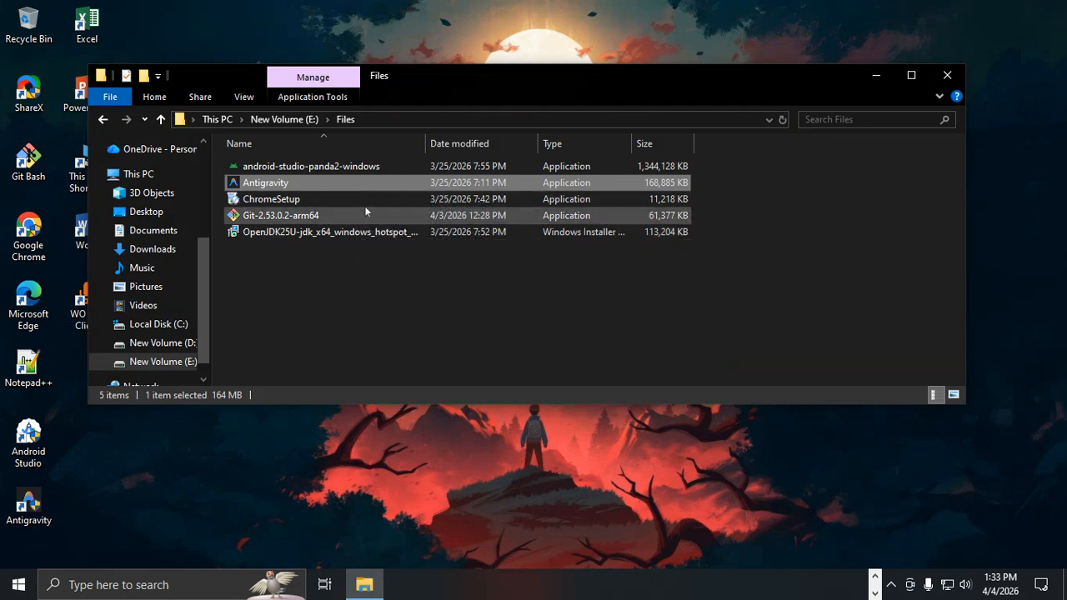
{"action": "left_click", "coordinate": [947, 75]}
{"action": "right_click", "coordinate": [431, 72]}
{"action": "left_click", "coordinate": [475, 113]}
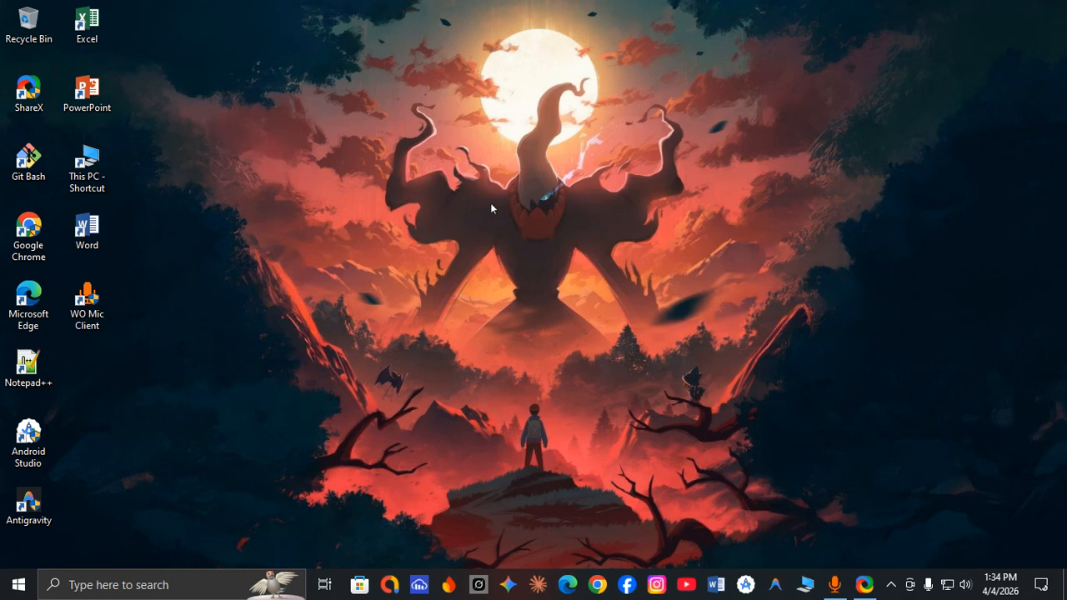
{"action": "right_click", "coordinate": [400, 101]}
{"action": "right_click", "coordinate": [373, 22]}
{"action": "left_click", "coordinate": [389, 66]}
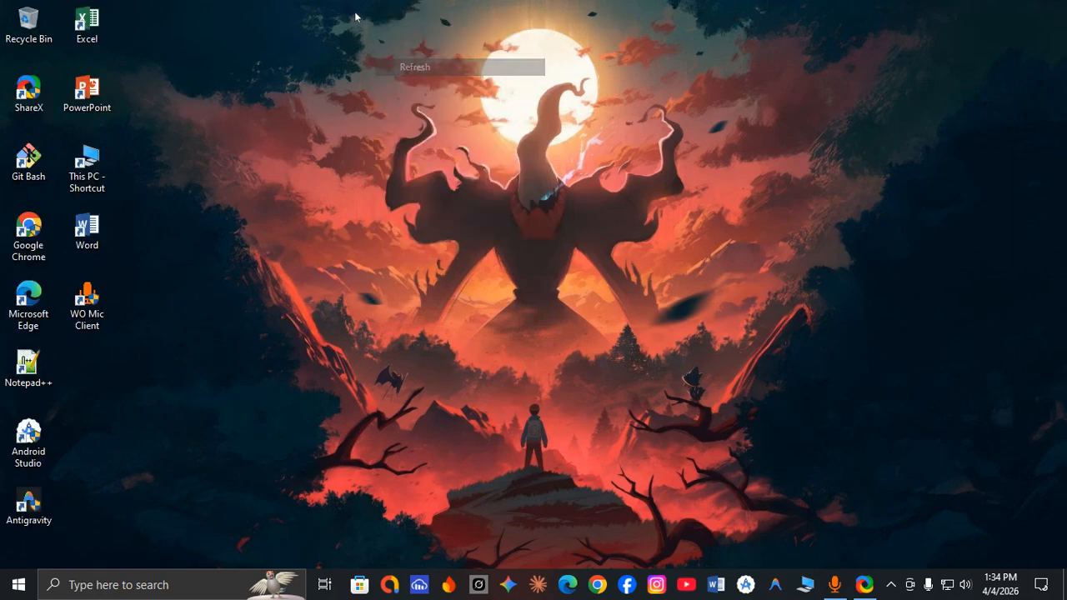
{"action": "right_click", "coordinate": [355, 12]}
{"action": "left_click", "coordinate": [374, 58]}
{"action": "right_click", "coordinate": [359, 1]}
{"action": "left_click", "coordinate": [372, 47]}
{"action": "right_click", "coordinate": [357, 3]}
{"action": "left_click", "coordinate": [373, 48]}
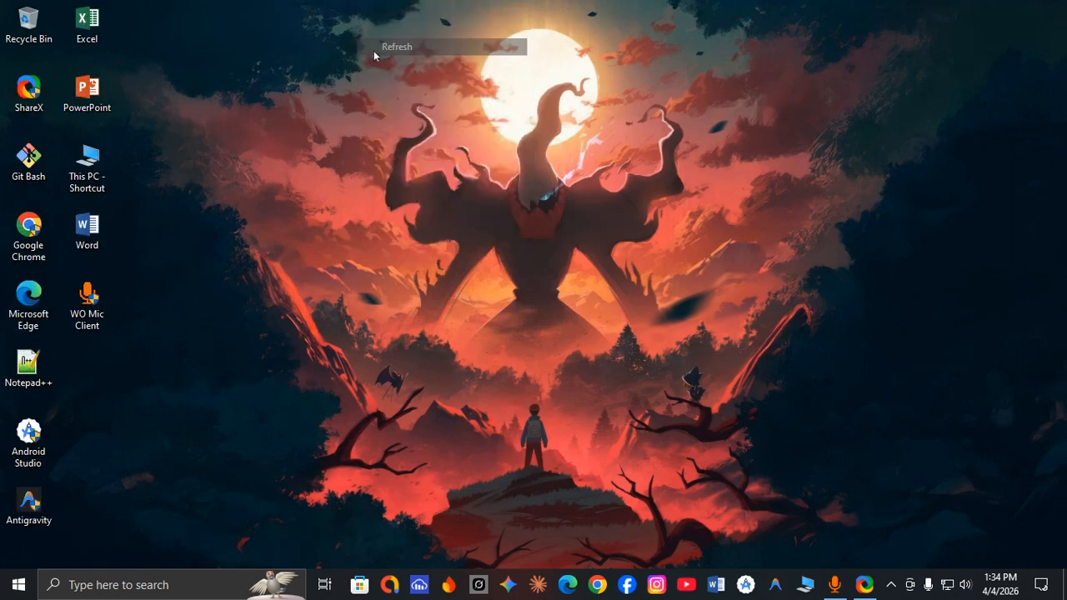